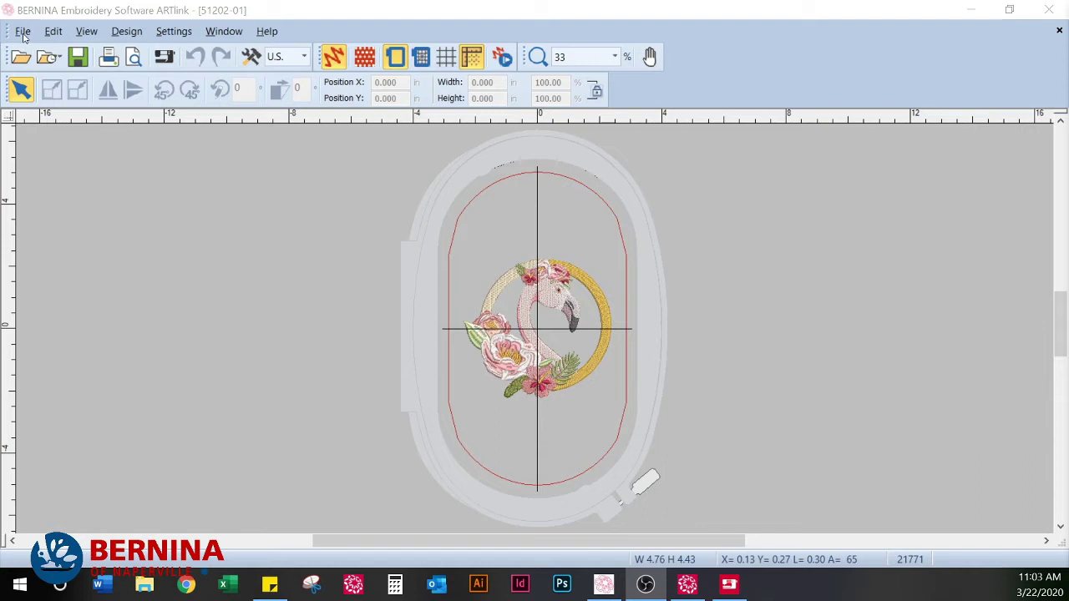
# Step: Preview the designs 51202-01.ART, 51202-02.ART and 51202-03.ART in the FloralFlamingo folder without opening any of them
pyautogui.click(22, 66)
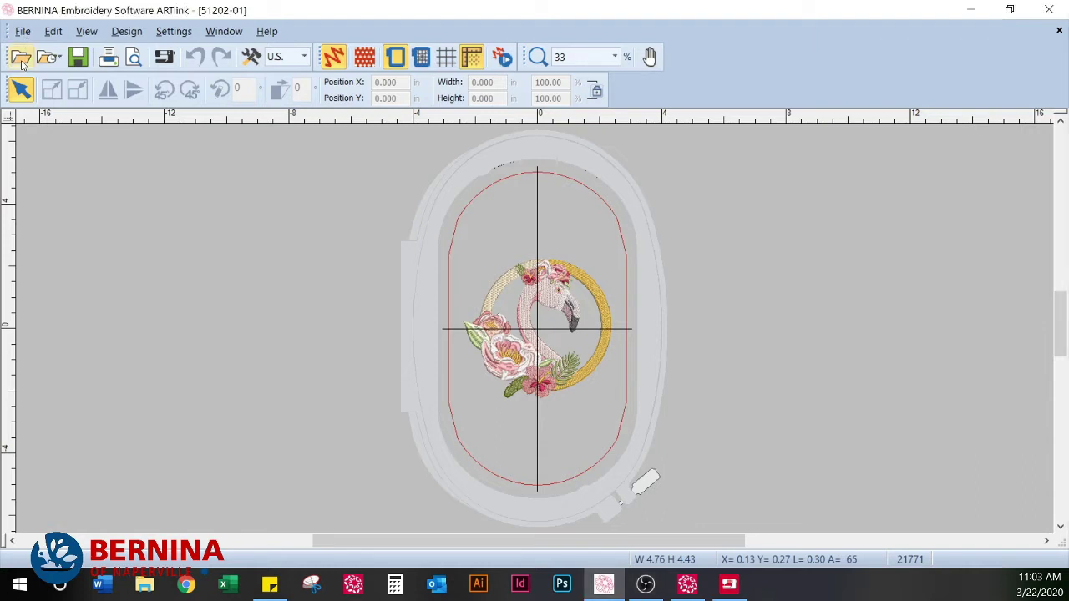
pyautogui.click(22, 64)
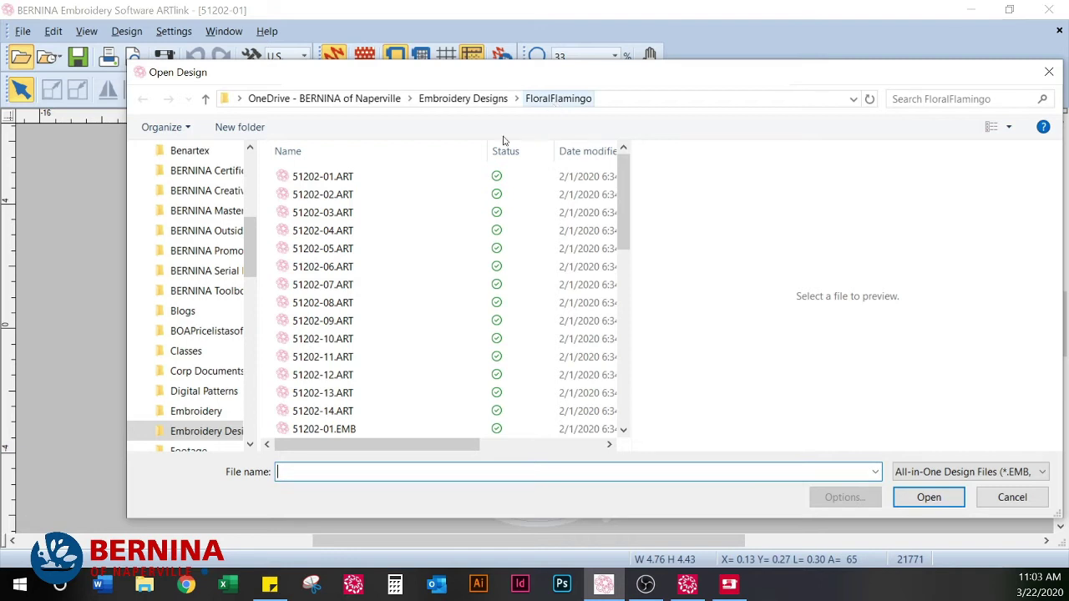
pyautogui.click(313, 178)
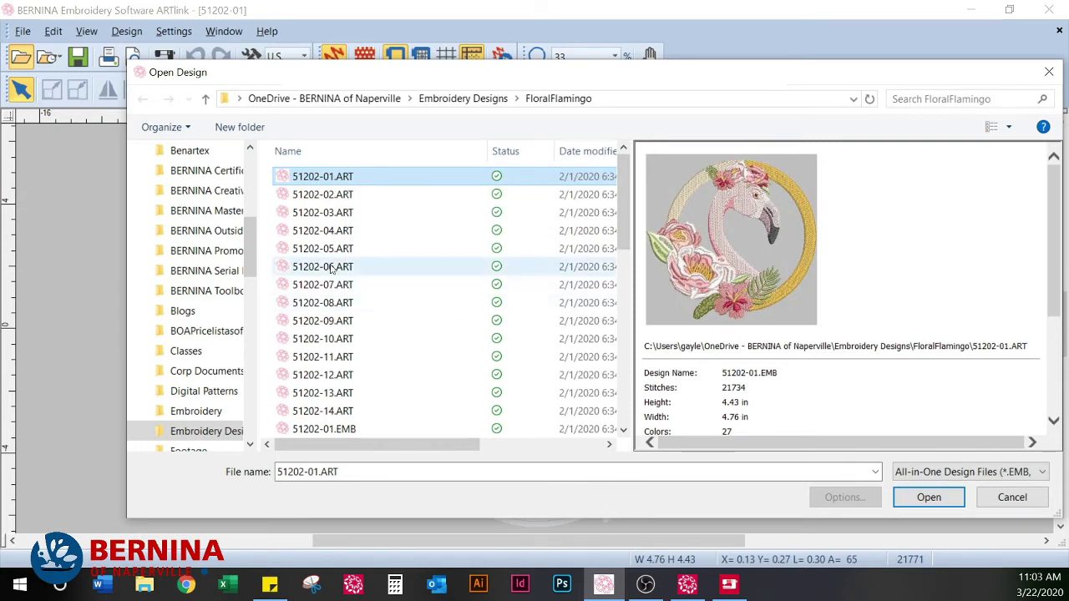
pyautogui.click(303, 196)
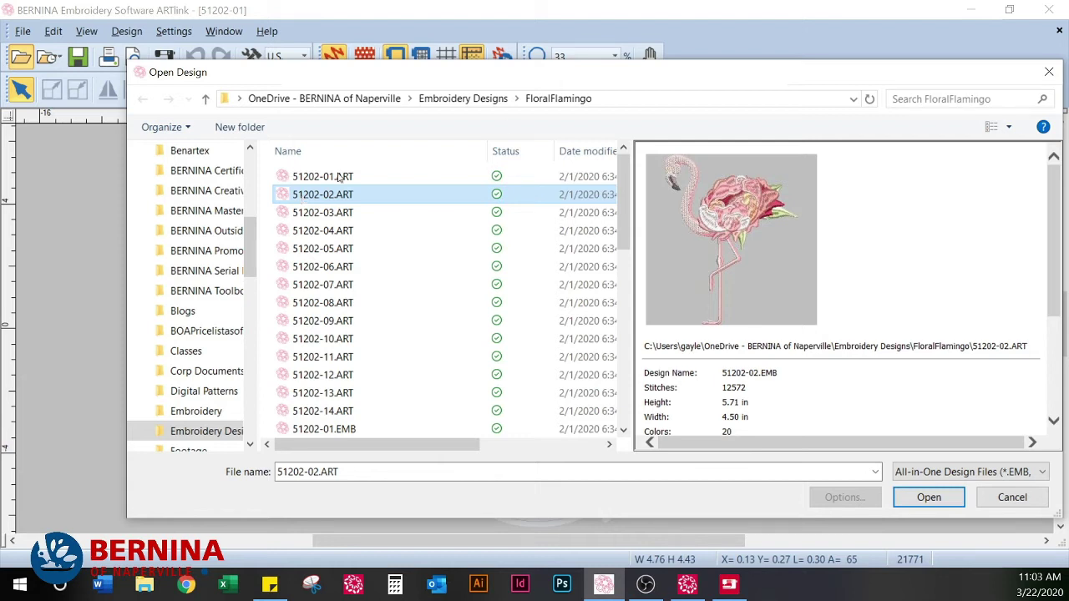
pyautogui.click(300, 214)
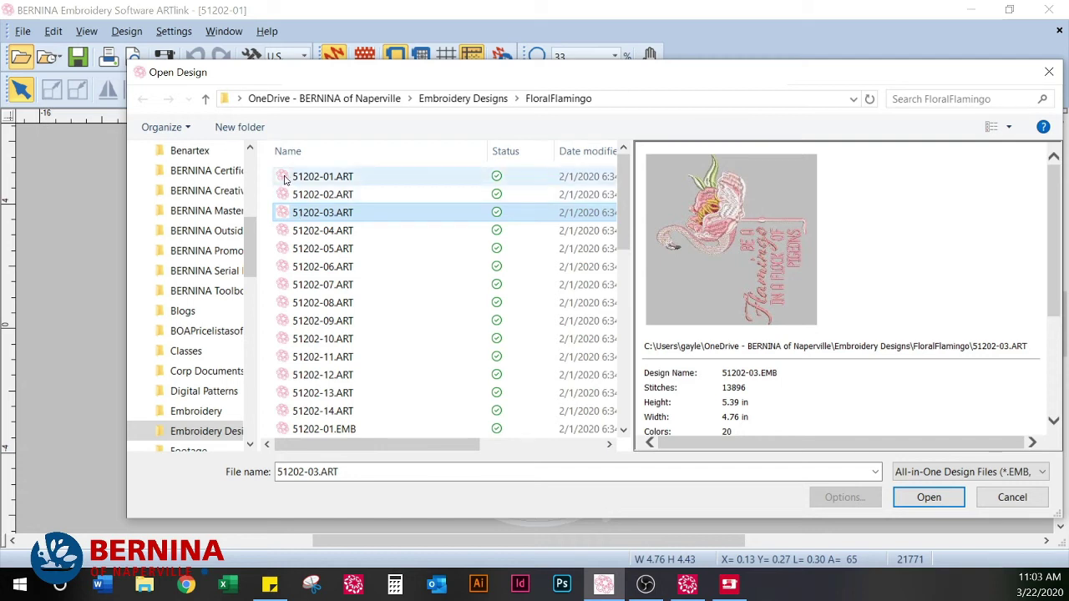
pyautogui.click(285, 177)
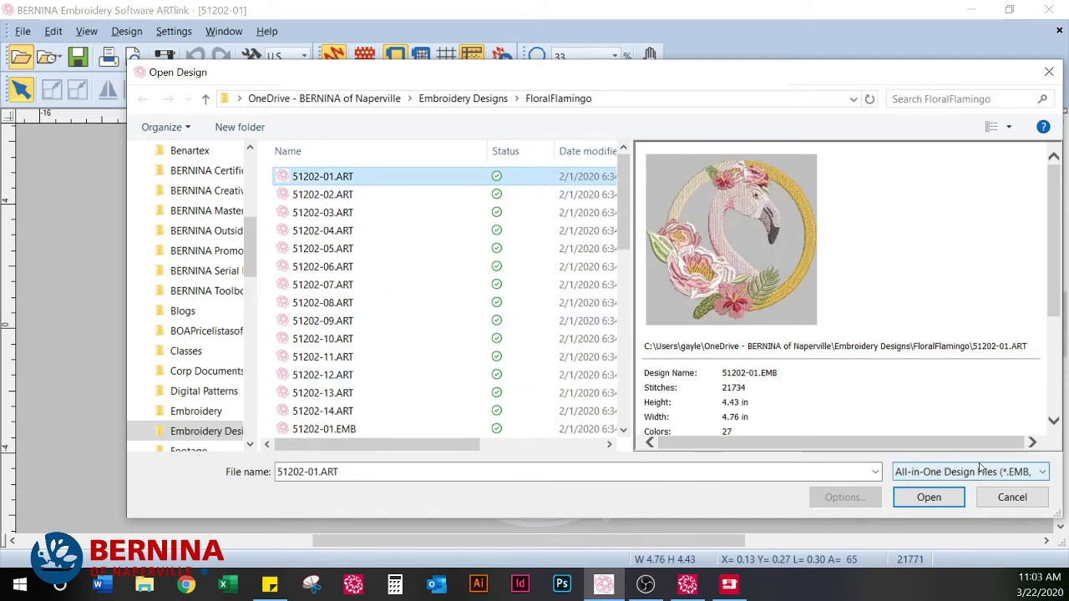
pyautogui.click(1010, 498)
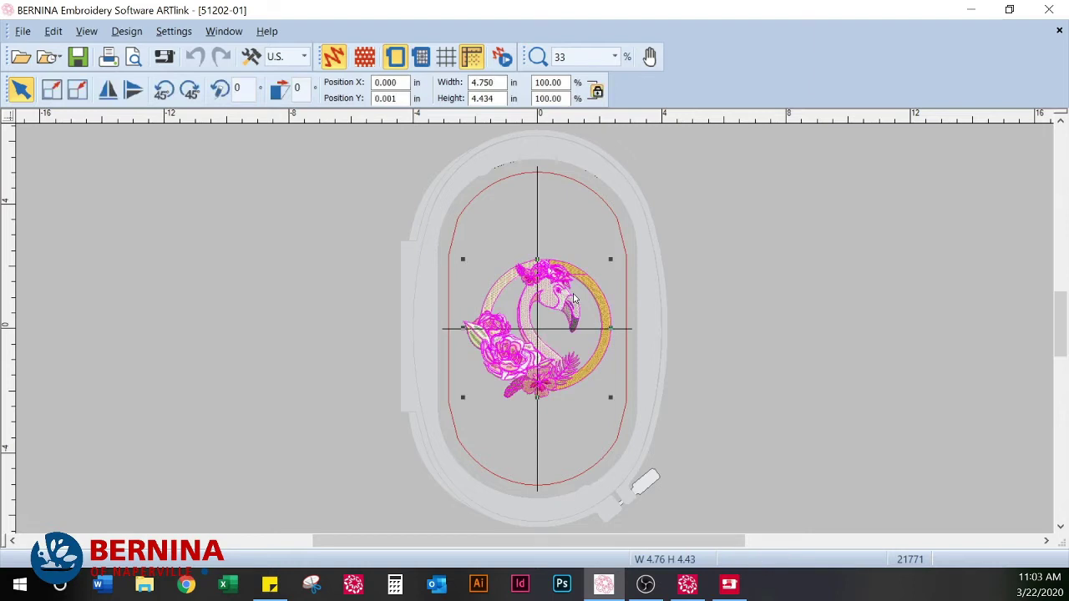
# Step: Scale the whole flamingo design down proportionally to about 3.97 in wide and 3.71 in high
pyautogui.moveTo(611, 260); pyautogui.dragTo(611, 262)
pyautogui.moveTo(463, 260)
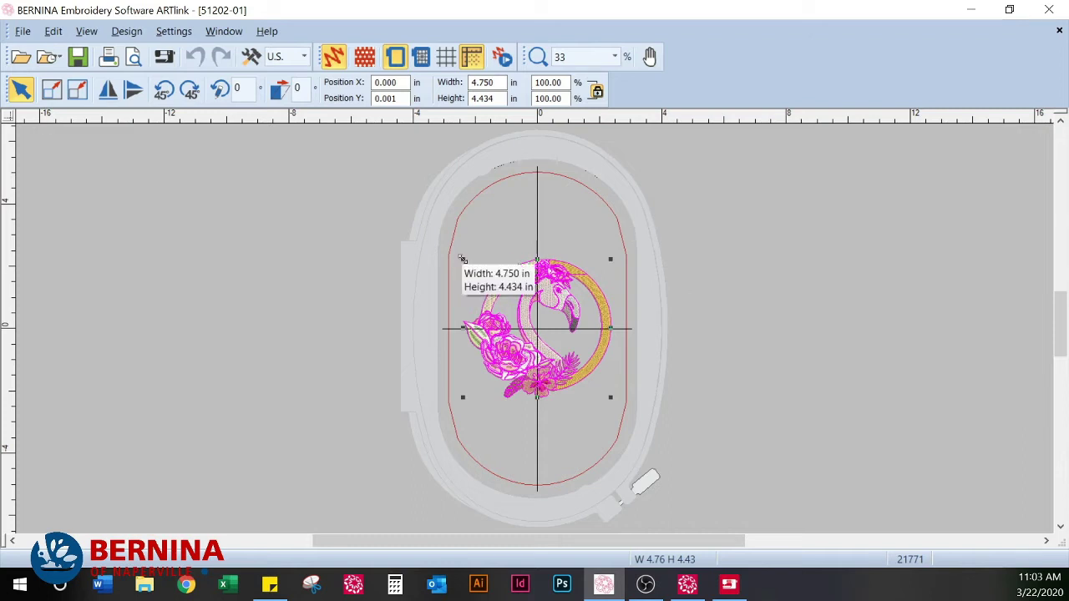
pyautogui.moveTo(462, 260); pyautogui.dragTo(487, 282)
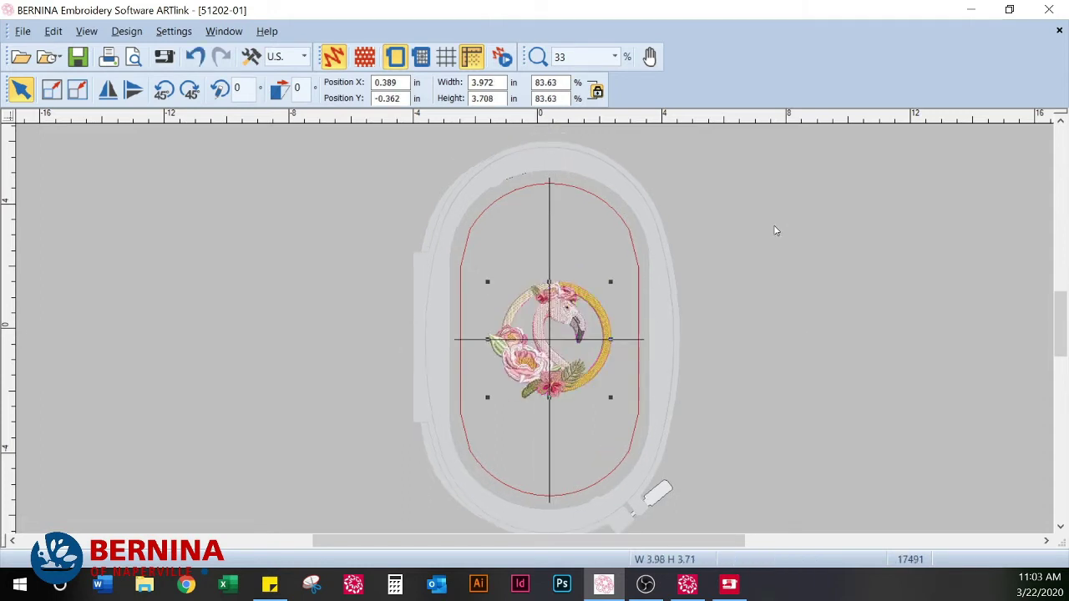
# Step: Stretch only the height of the flamingo design, from both its upper and lower edges, to about 6.65 in
pyautogui.moveTo(550, 281)
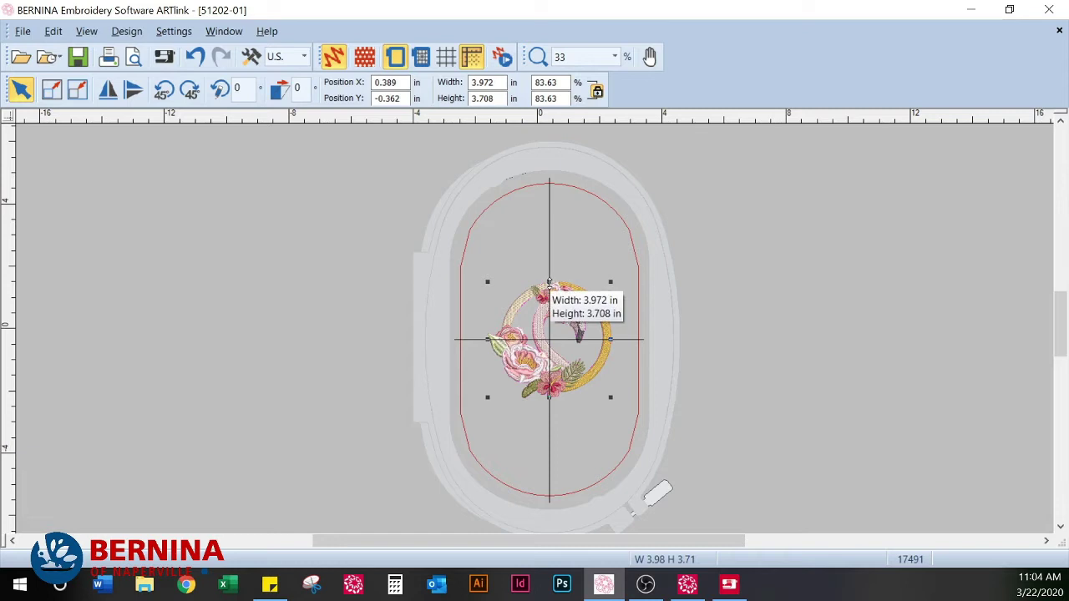
pyautogui.moveTo(549, 283); pyautogui.dragTo(541, 248)
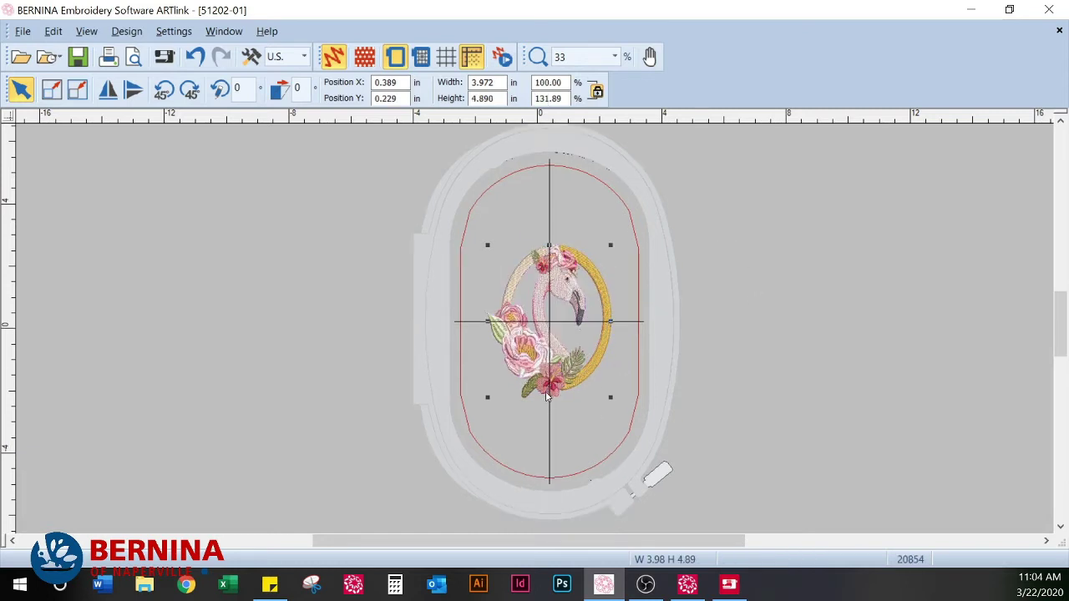
pyautogui.moveTo(548, 397); pyautogui.dragTo(566, 455)
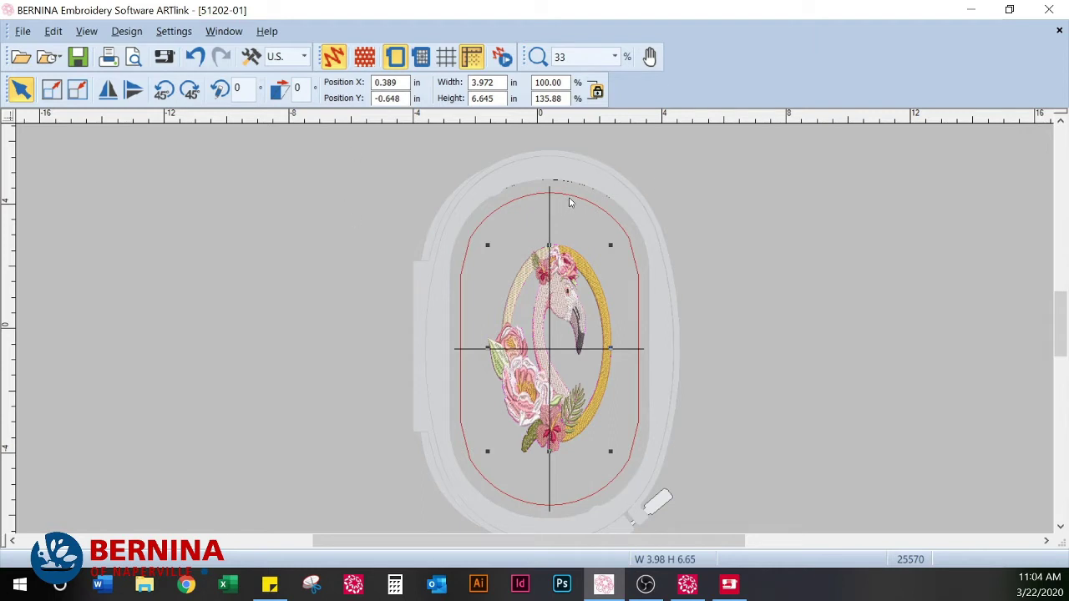
# Step: Undo both height stretches and the proportional scaling of the flamingo design
pyautogui.click(195, 56)
pyautogui.click(198, 56)
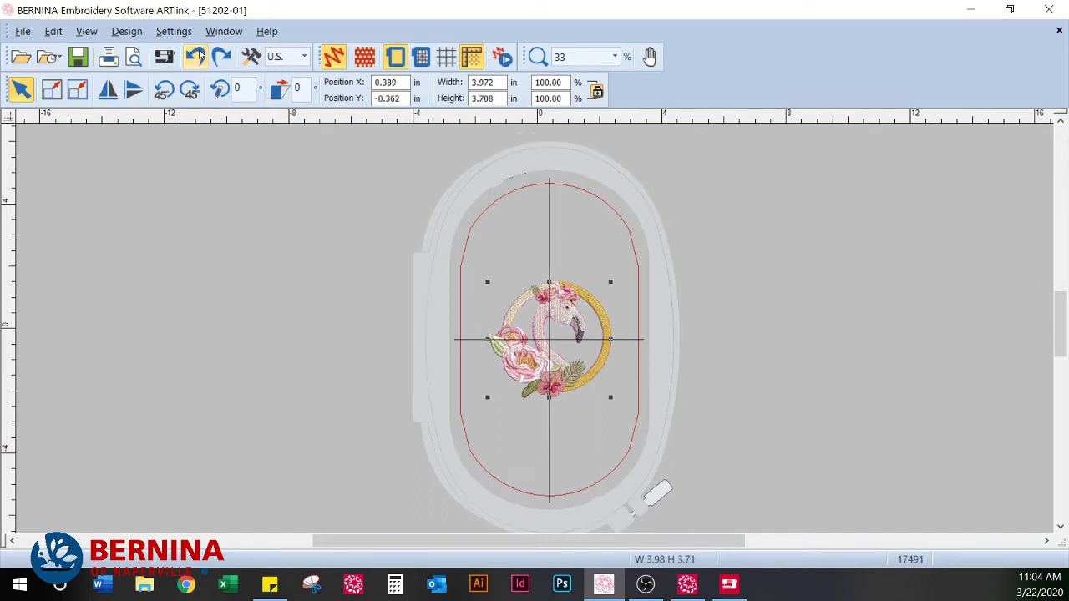
pyautogui.click(197, 56)
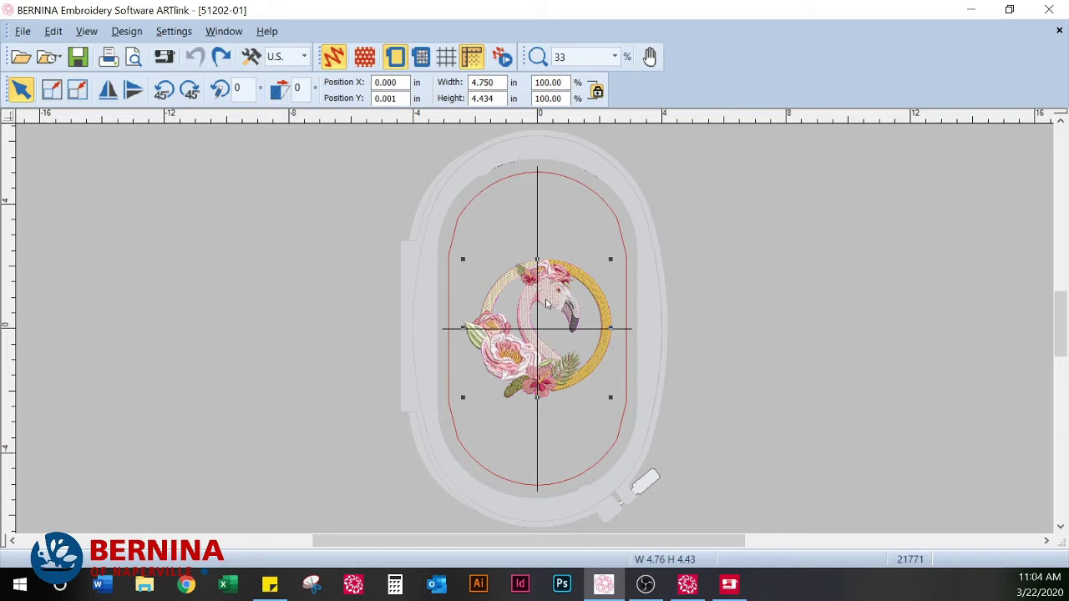
# Step: Try mirroring the flamingo design horizontally and vertically, and flip it back to its original orientation
pyautogui.click(111, 92)
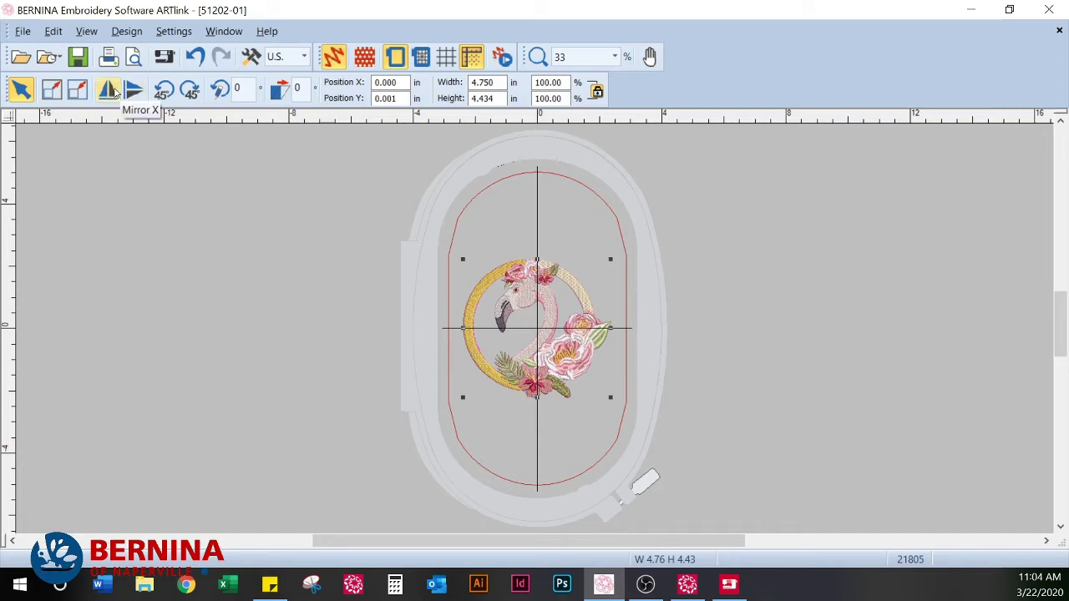
pyautogui.click(134, 91)
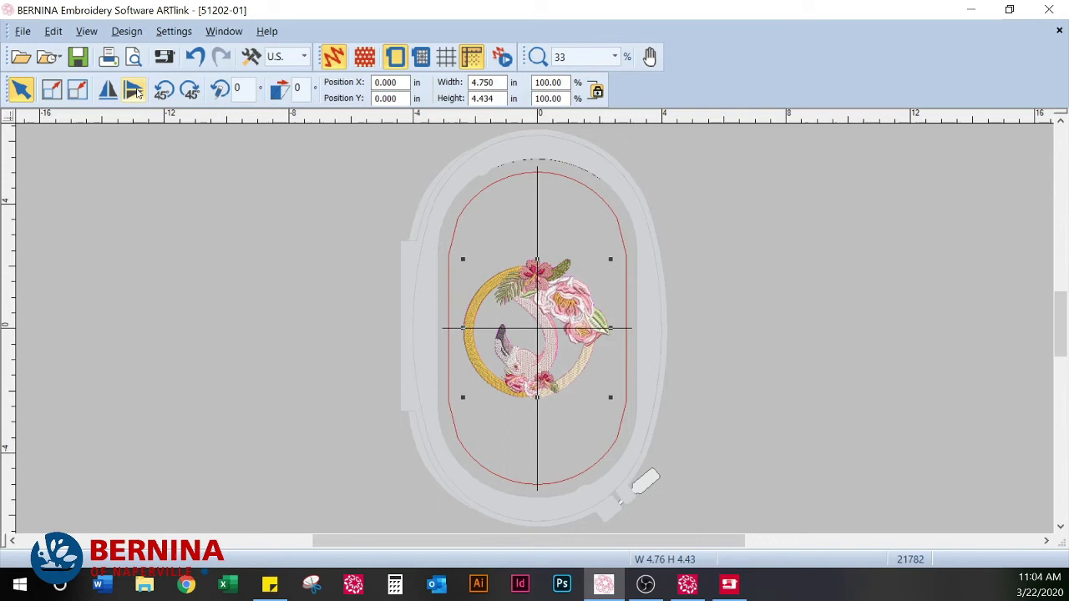
pyautogui.click(134, 91)
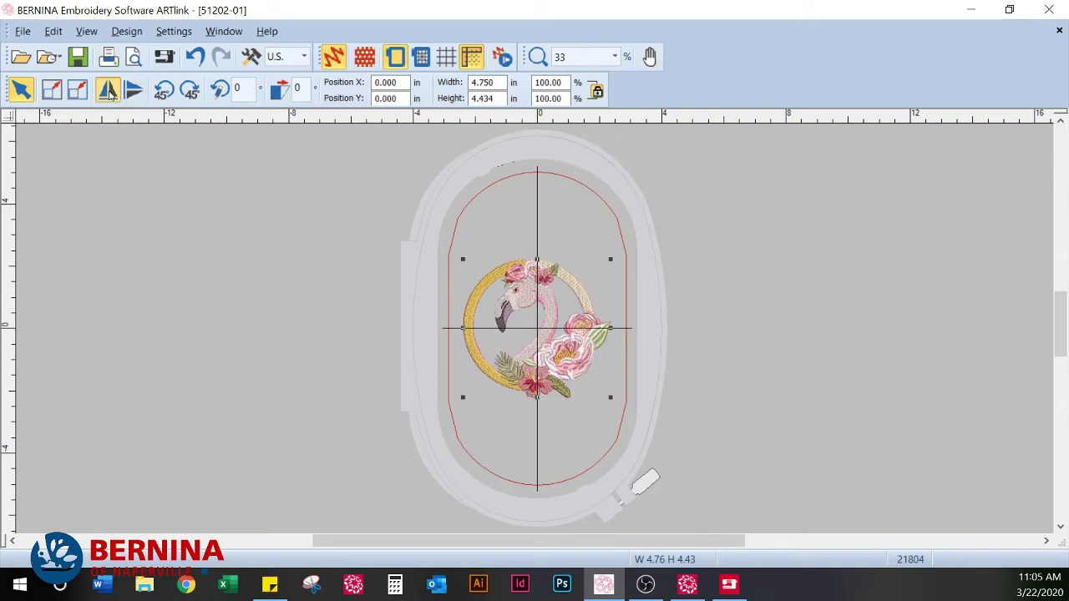
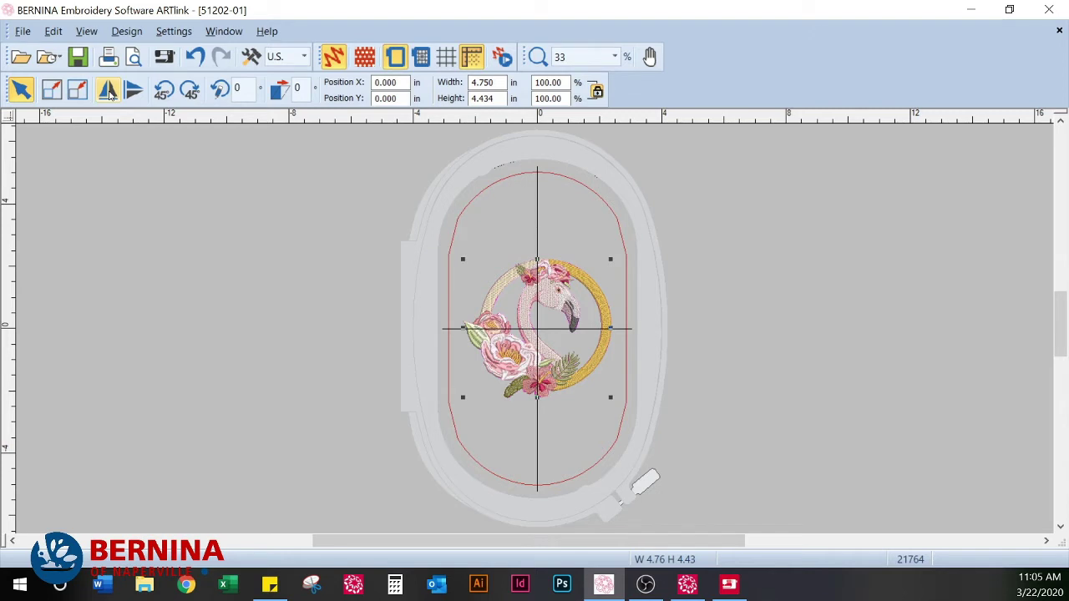
# Step: Rotate the flamingo design freehand counterclockwise about its center
pyautogui.click(497, 289)
pyautogui.moveTo(463, 260); pyautogui.dragTo(489, 226)
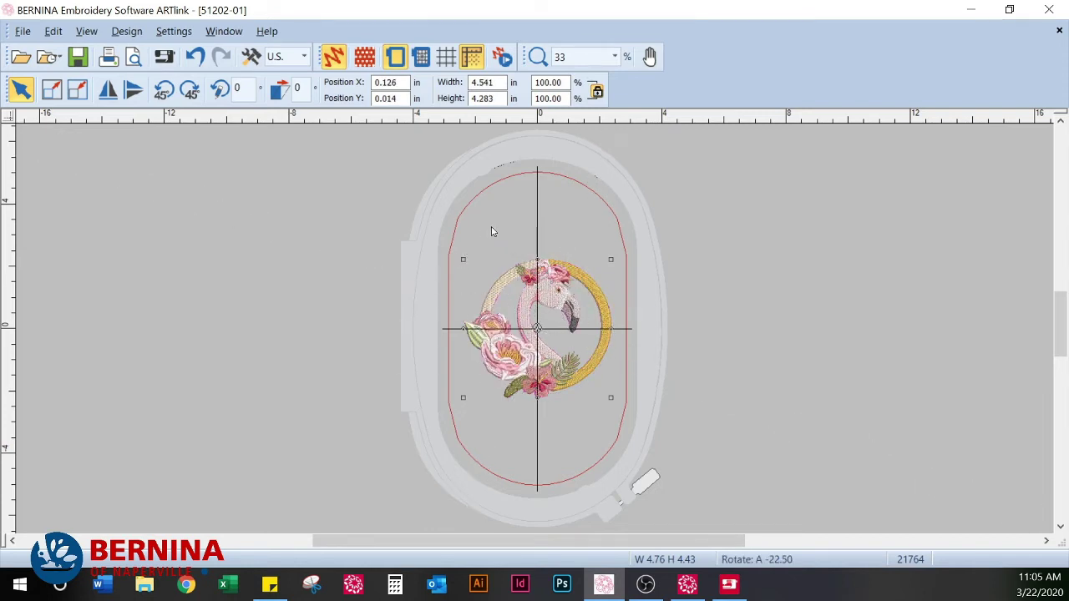
pyautogui.moveTo(470, 262); pyautogui.dragTo(486, 334)
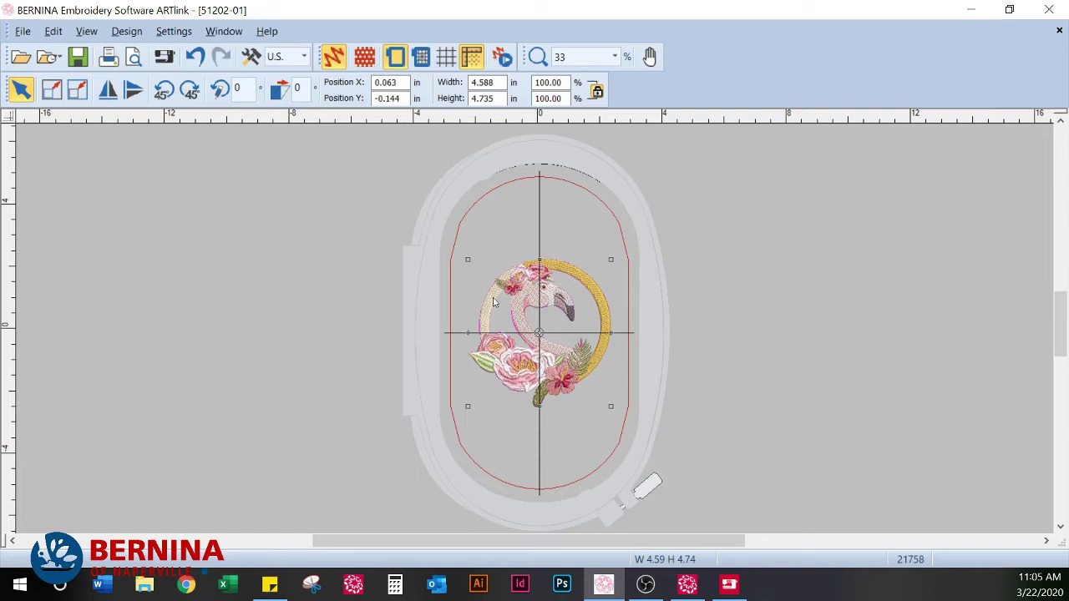
# Step: Try skewing the rotated flamingo design horizontally, undo the skew, and keep the design selected
pyautogui.moveTo(540, 260); pyautogui.dragTo(598, 262)
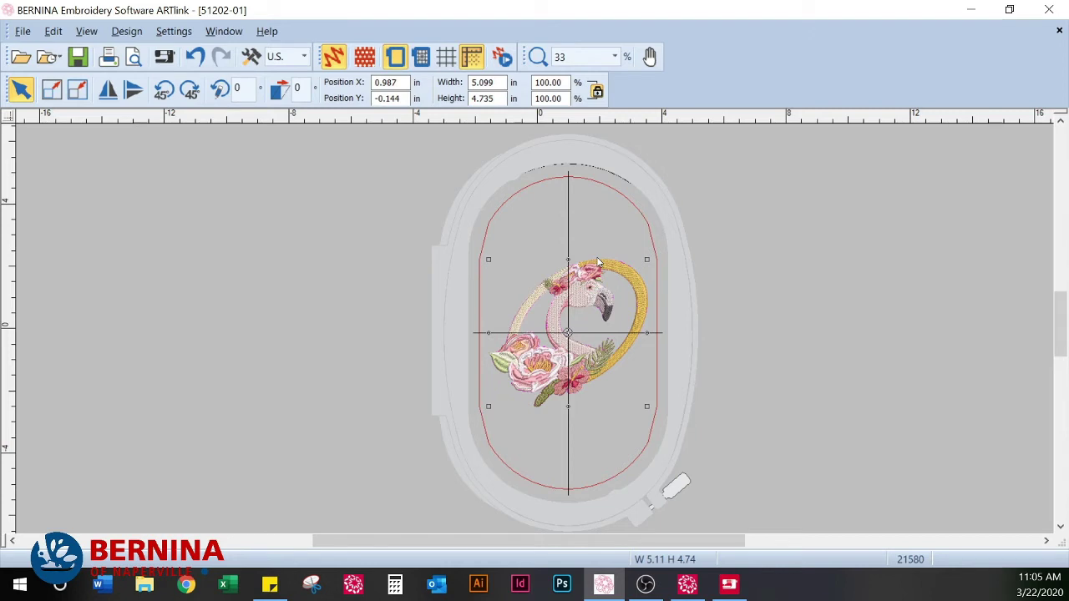
pyautogui.click(197, 56)
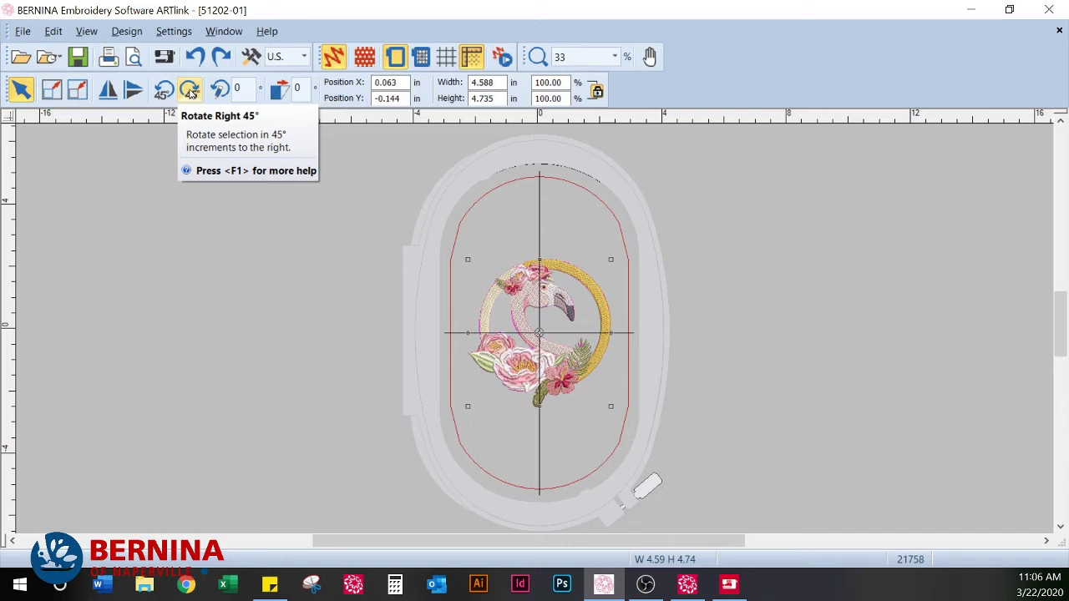
pyautogui.click(528, 278)
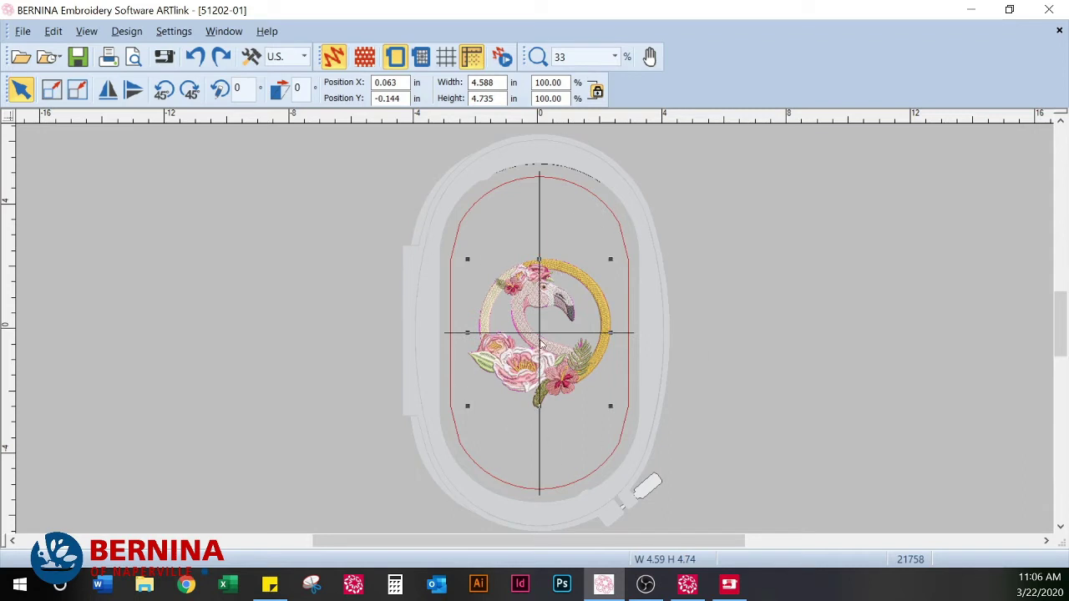
pyautogui.click(509, 300)
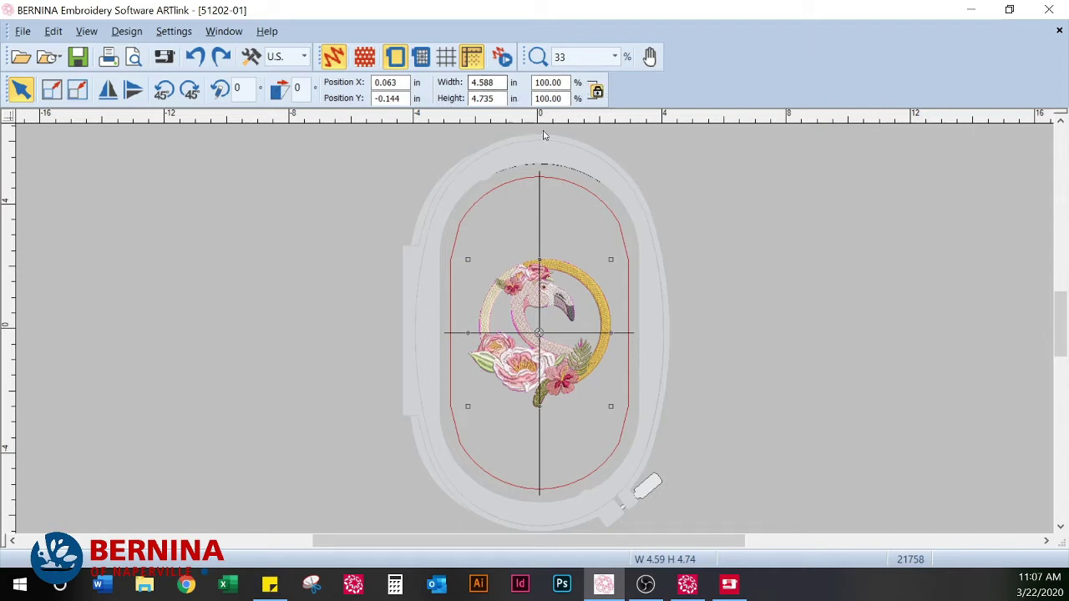
# Step: Set the flamingo design's width to 4 in with its proportions locked
pyautogui.click(597, 91)
pyautogui.moveTo(499, 82); pyautogui.dragTo(455, 90)
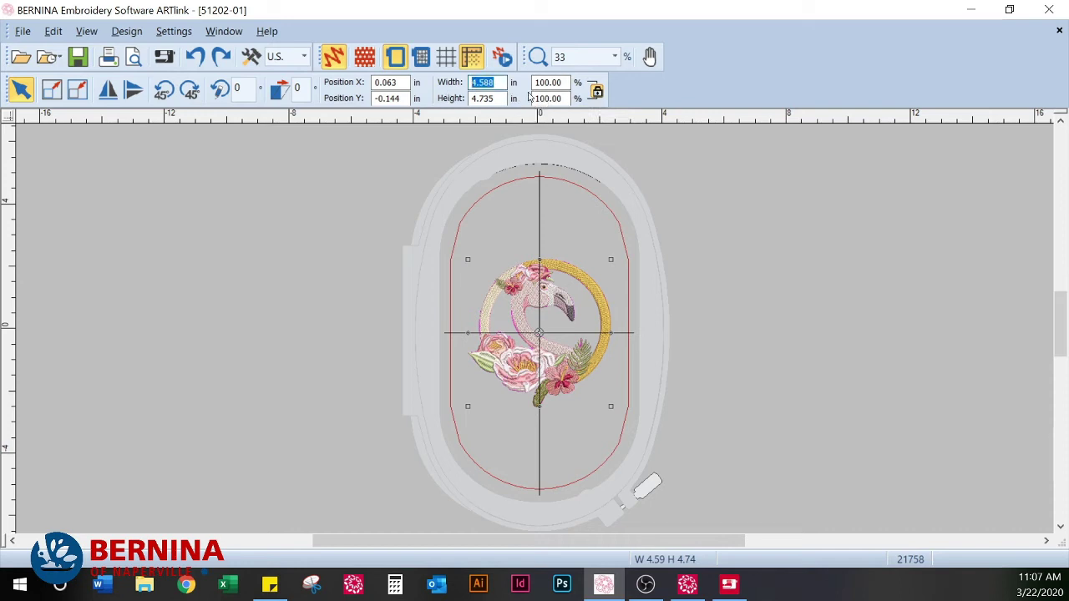
pyautogui.write('4')
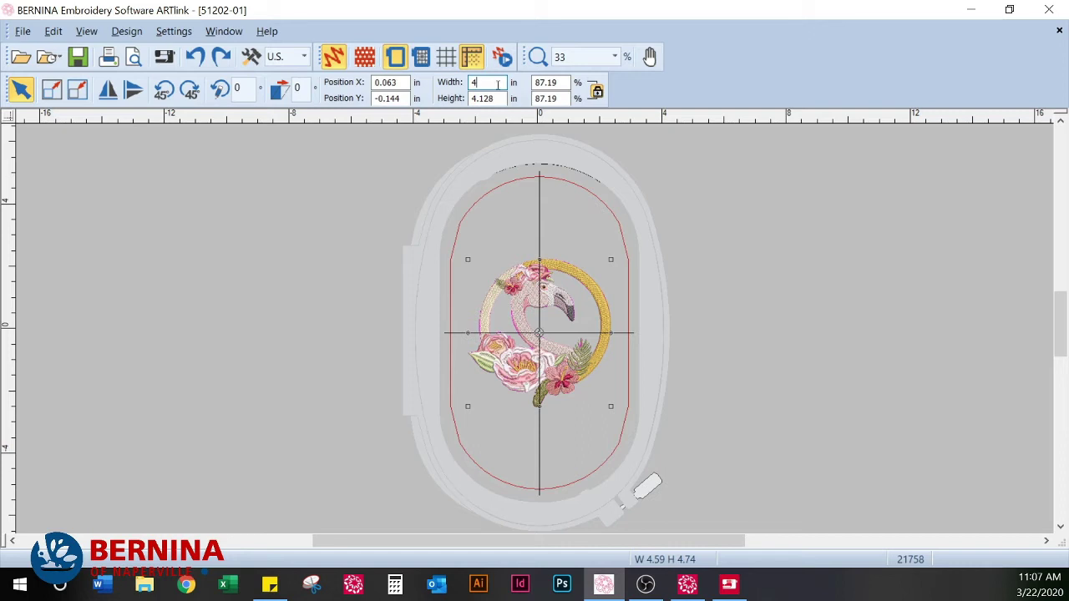
pyautogui.press('Tab')
# Step: Save the design under the new name FloralFlamingoAltered on the Desktop as a BERNINA All-in-One V8 (*.ART80) file
pyautogui.click(20, 34)
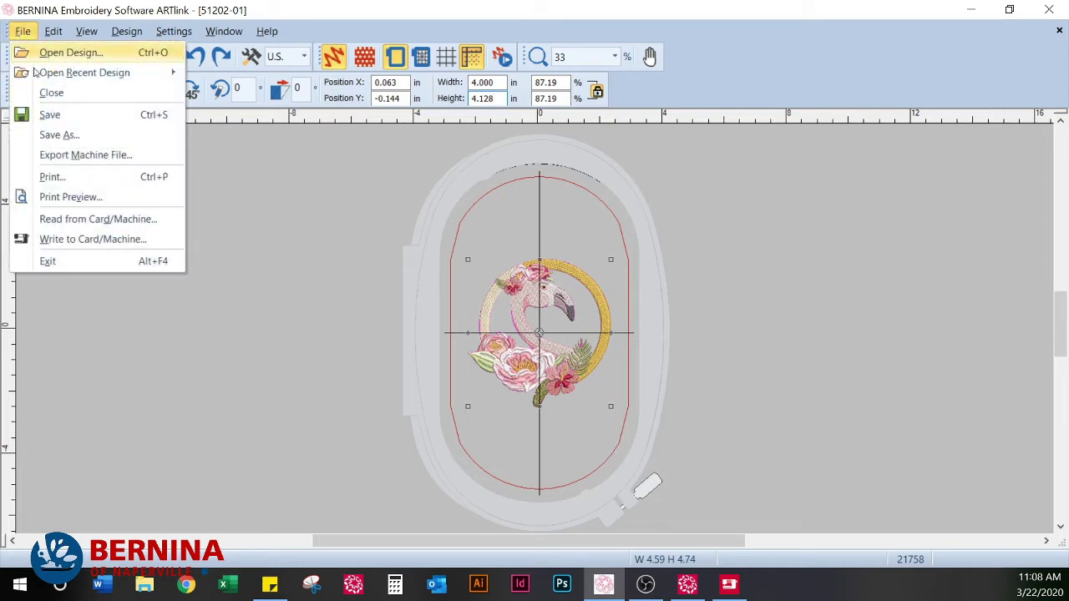
pyautogui.click(73, 138)
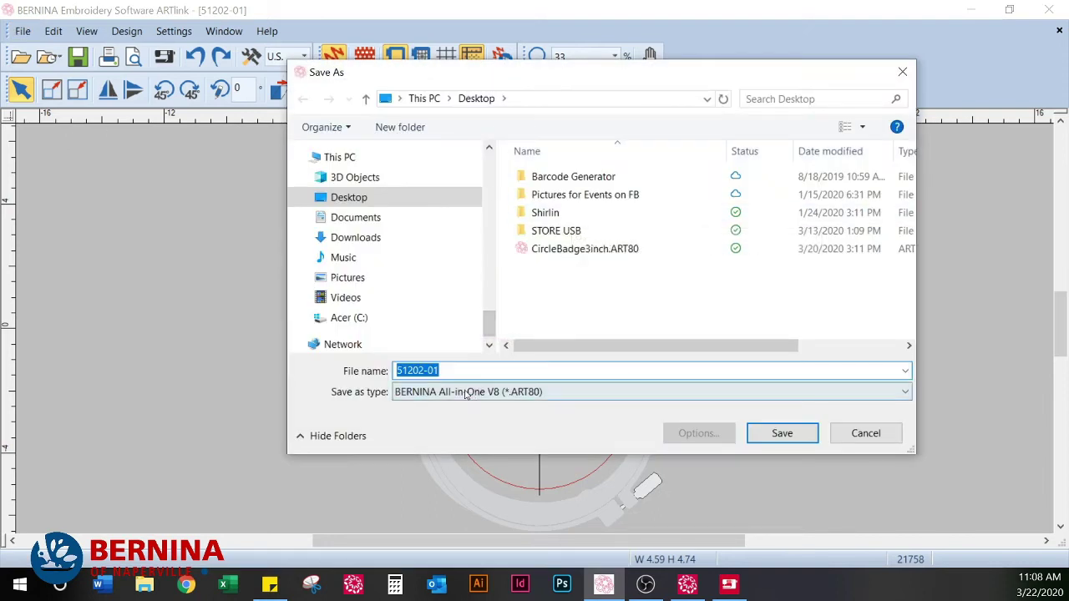
pyautogui.moveTo(456, 370); pyautogui.dragTo(392, 371)
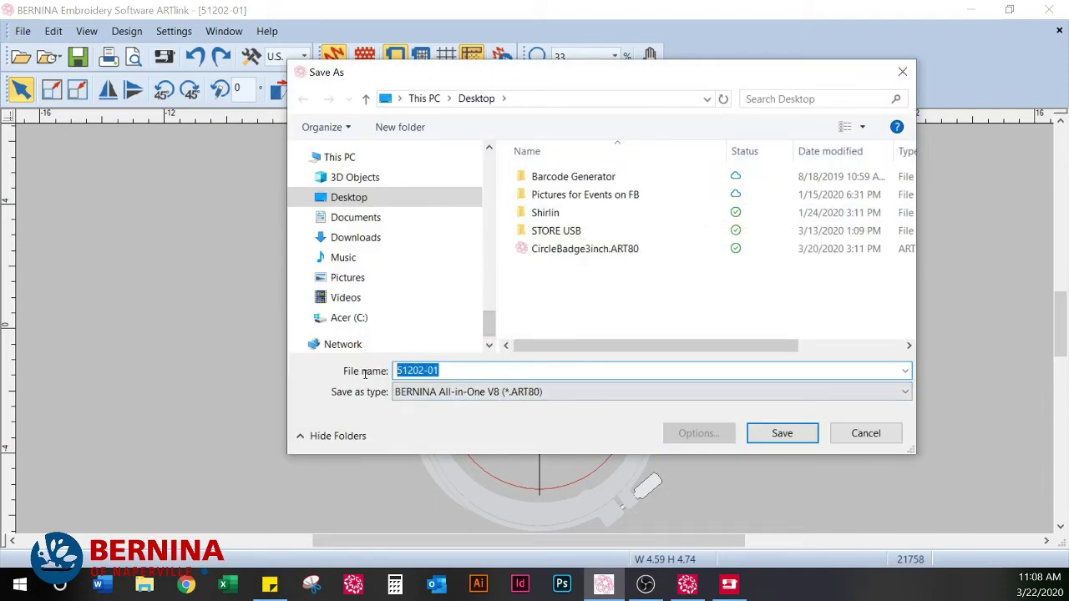
pyautogui.write('Flora')
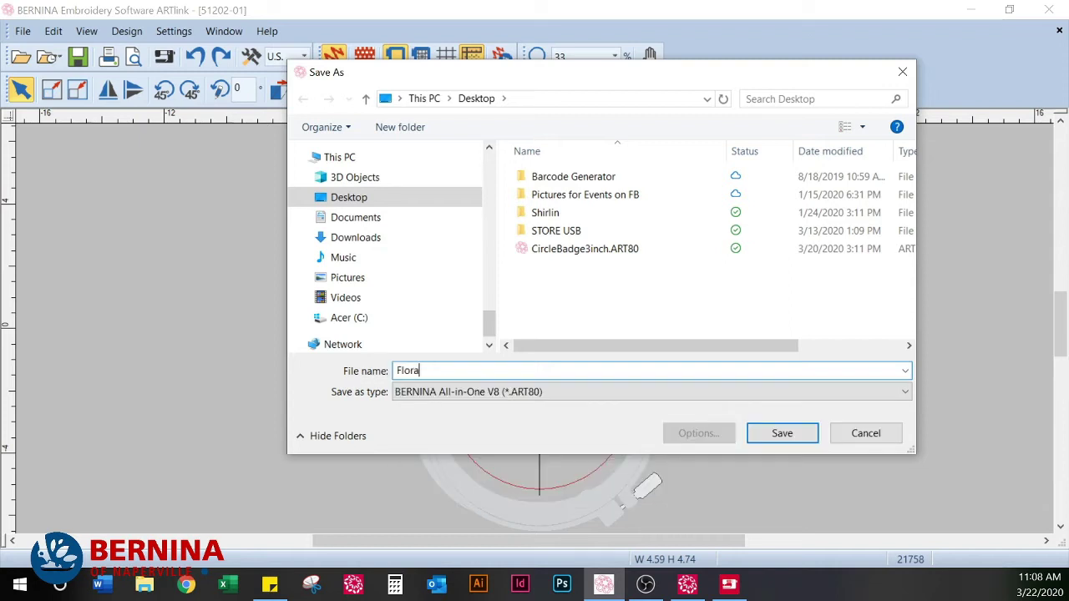
pyautogui.write('lFlamingoAltered')
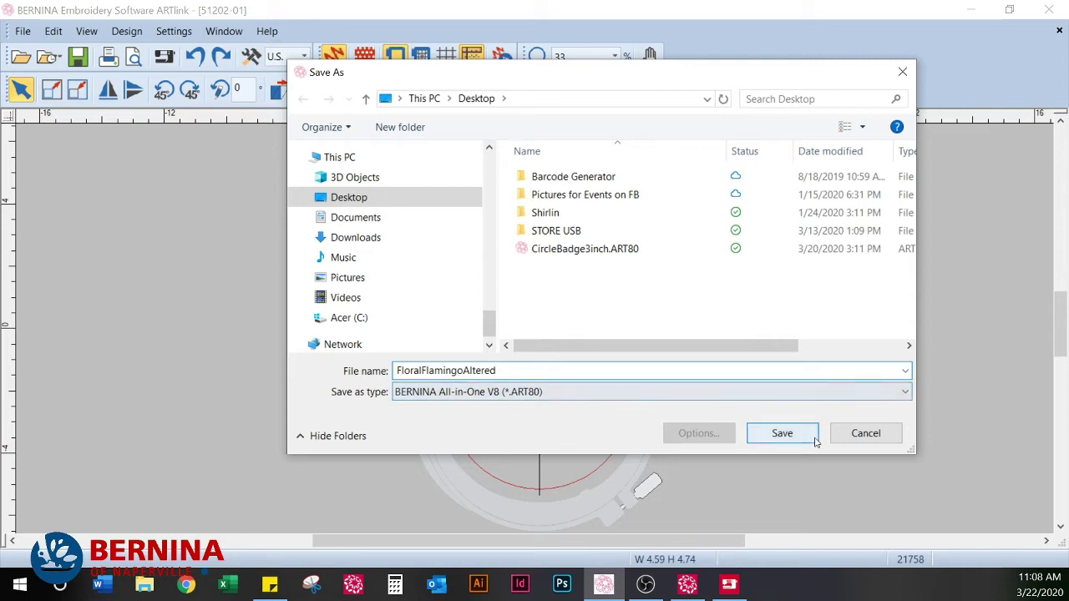
pyautogui.click(782, 434)
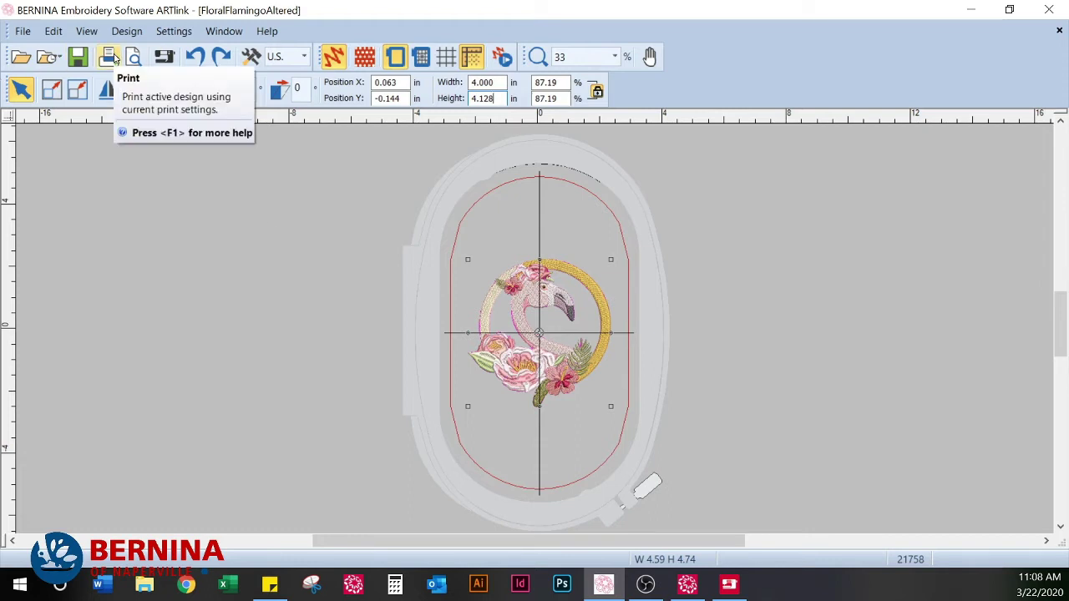
# Step: Open the print preview of the design worksheet and exclude the hoop template from the printout
pyautogui.click(133, 57)
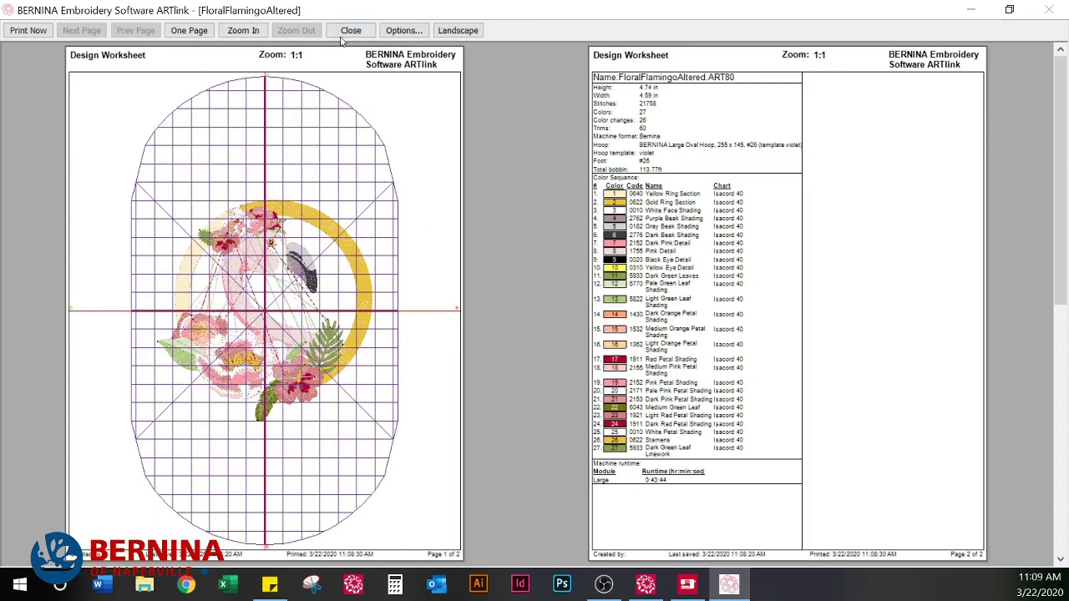
pyautogui.click(417, 31)
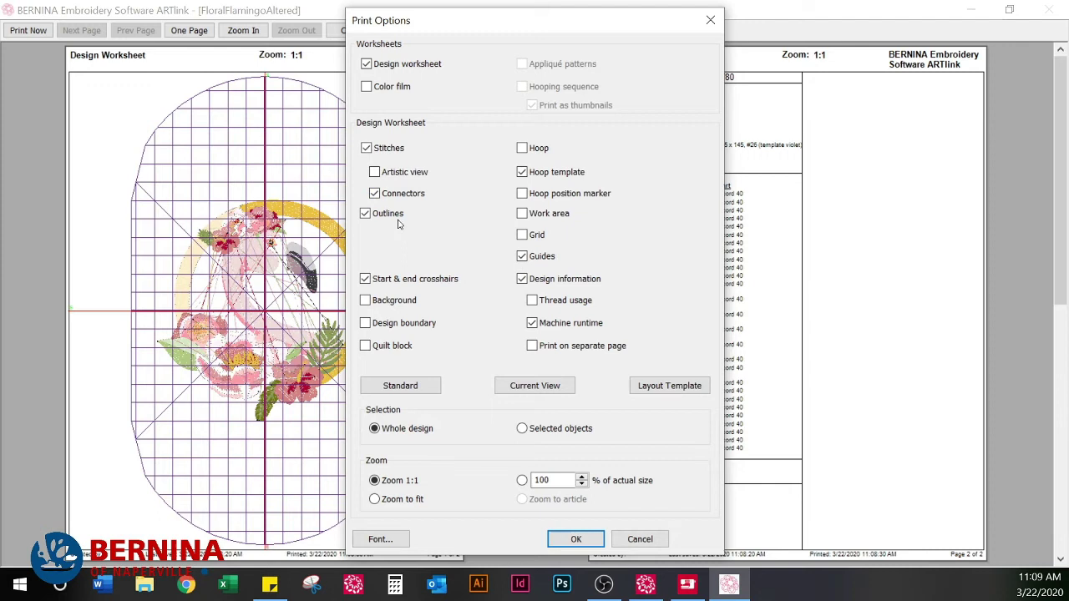
pyautogui.click(522, 173)
pyautogui.click(591, 536)
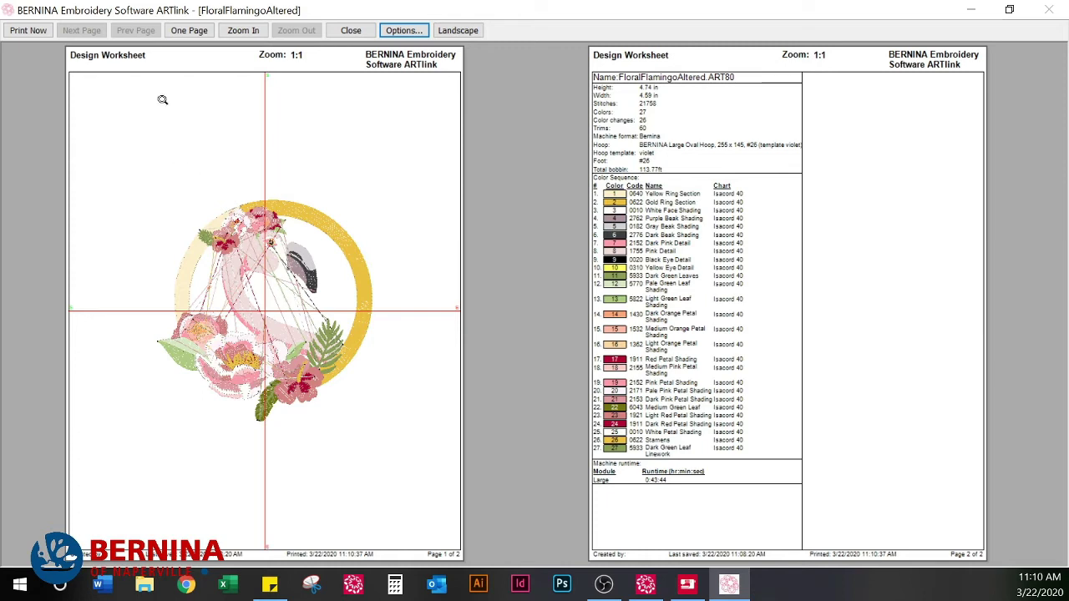
# Step: Close the worksheet preview, select the flamingo design, and write it to the USB stick in EXP format
pyautogui.click(351, 31)
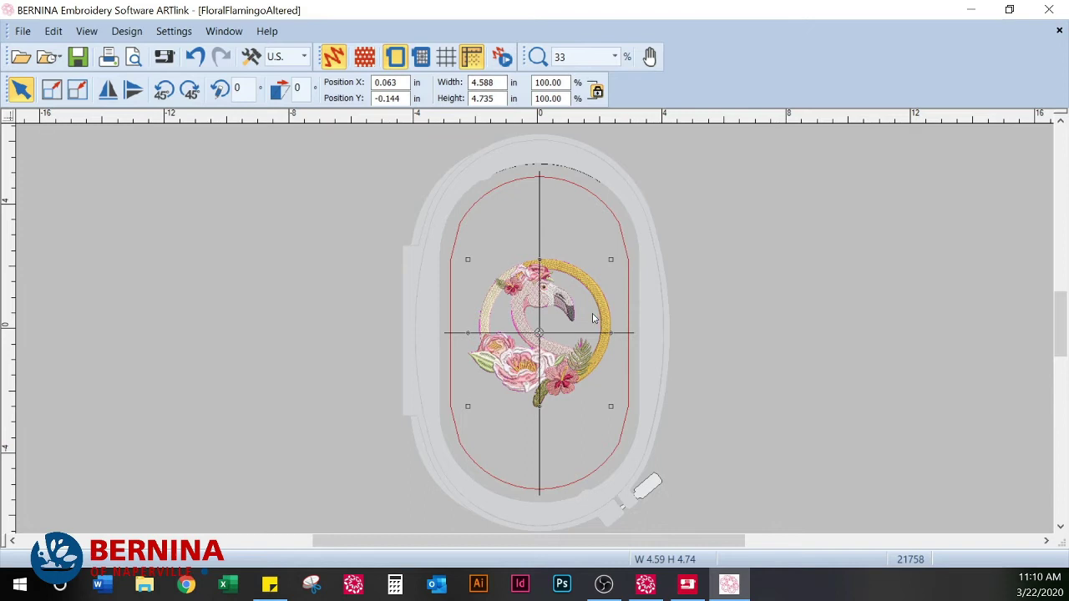
pyautogui.click(596, 286)
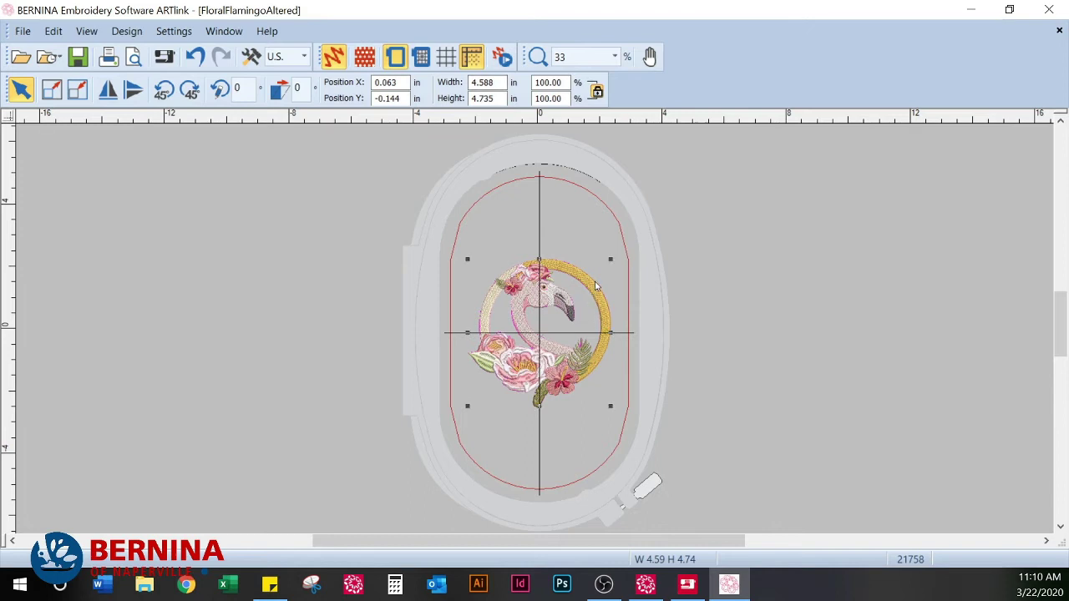
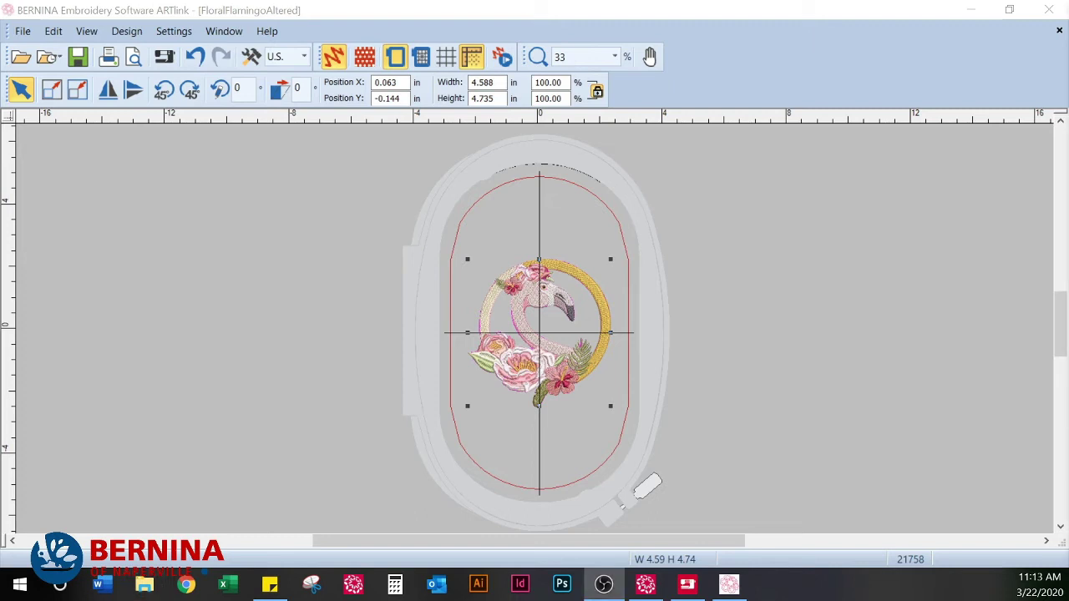
pyautogui.click(172, 59)
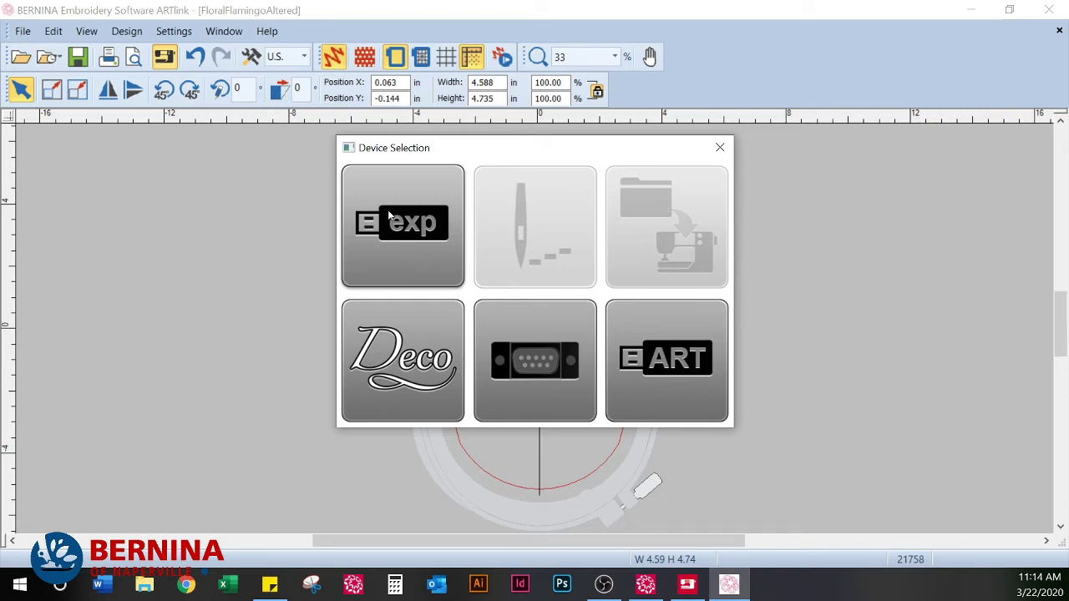
pyautogui.click(389, 215)
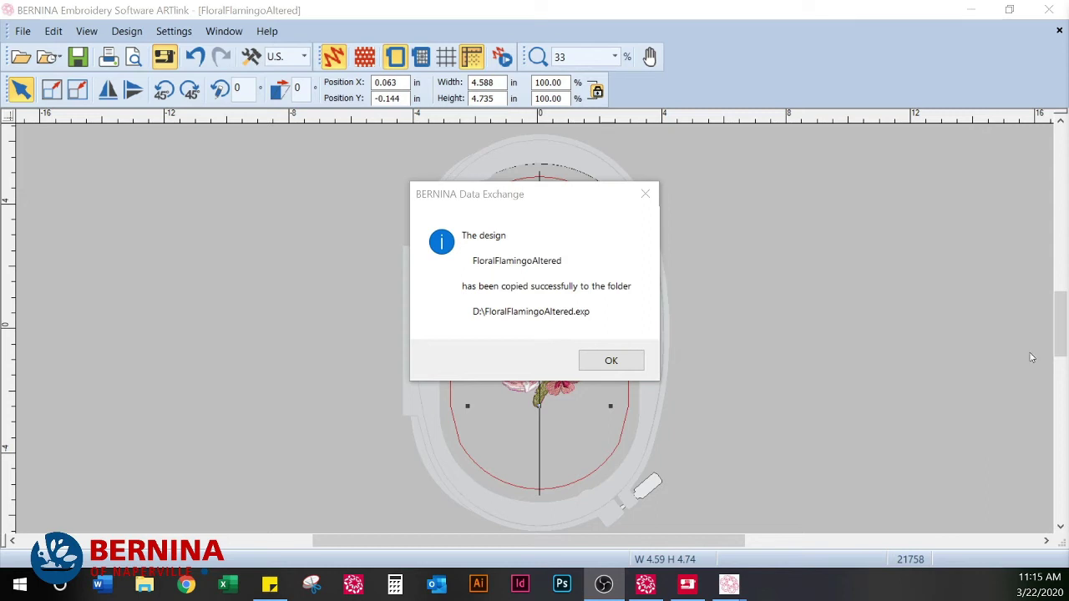
pyautogui.click(596, 369)
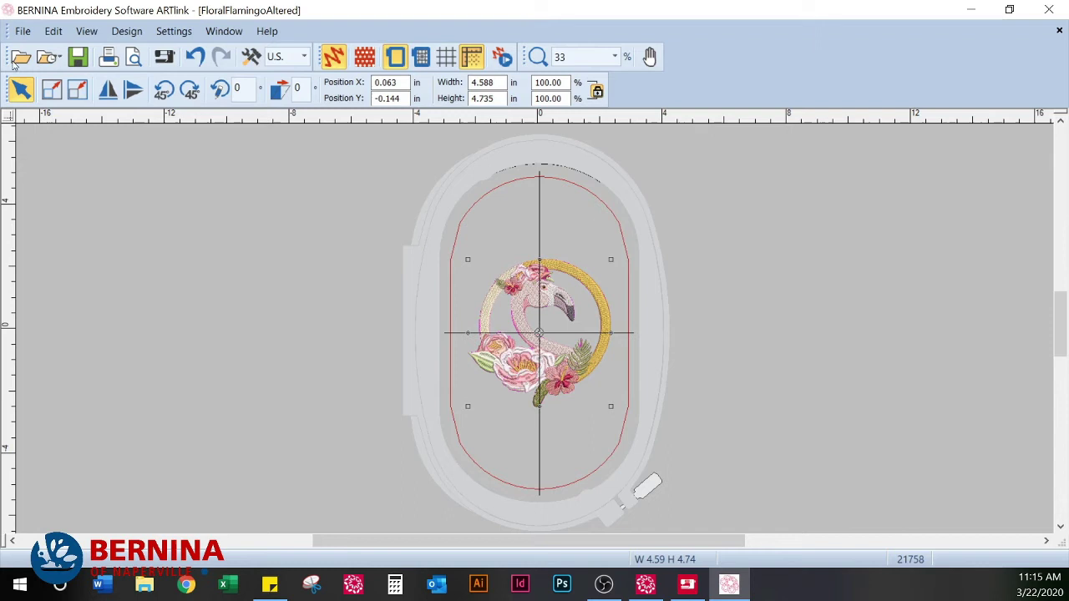
# Step: Open the design 51202-02.ART from the FloralFlamingo folder
pyautogui.click(24, 31)
pyautogui.moveTo(55, 33)
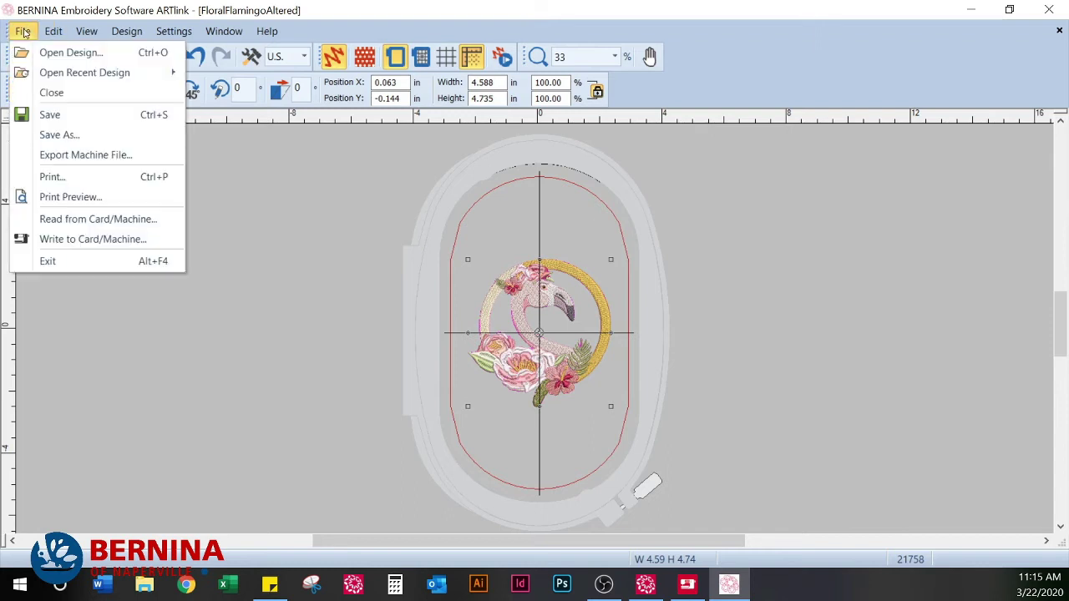
pyautogui.click(38, 55)
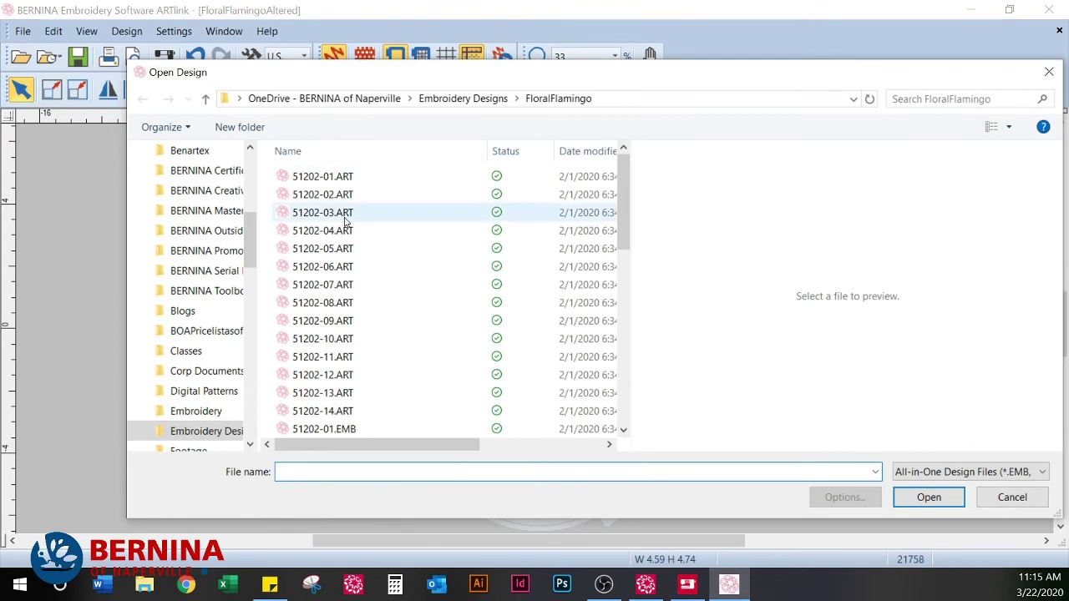
pyautogui.click(341, 197)
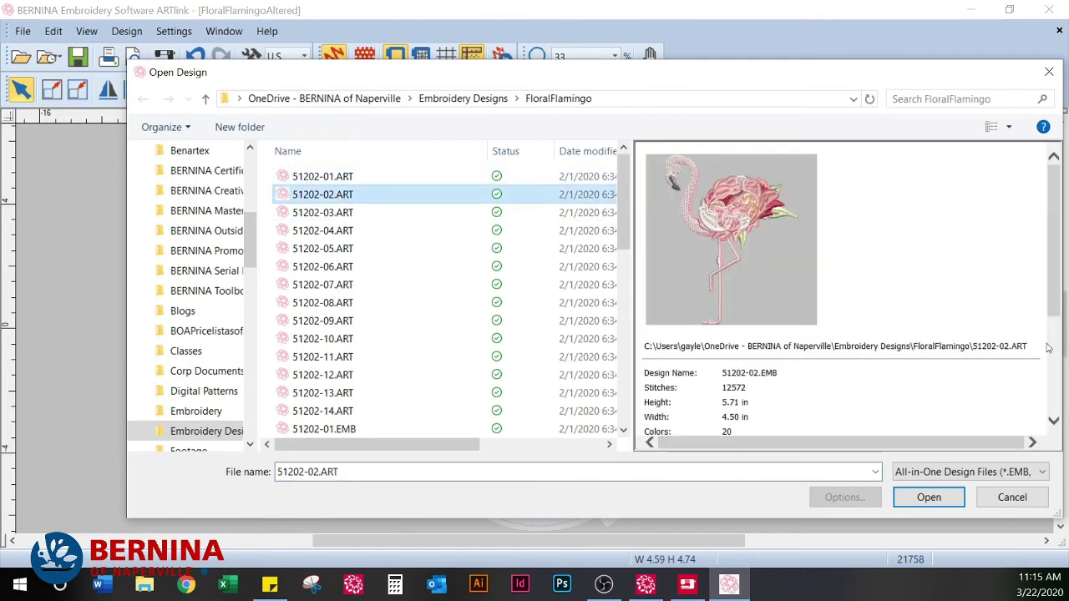
pyautogui.click(931, 498)
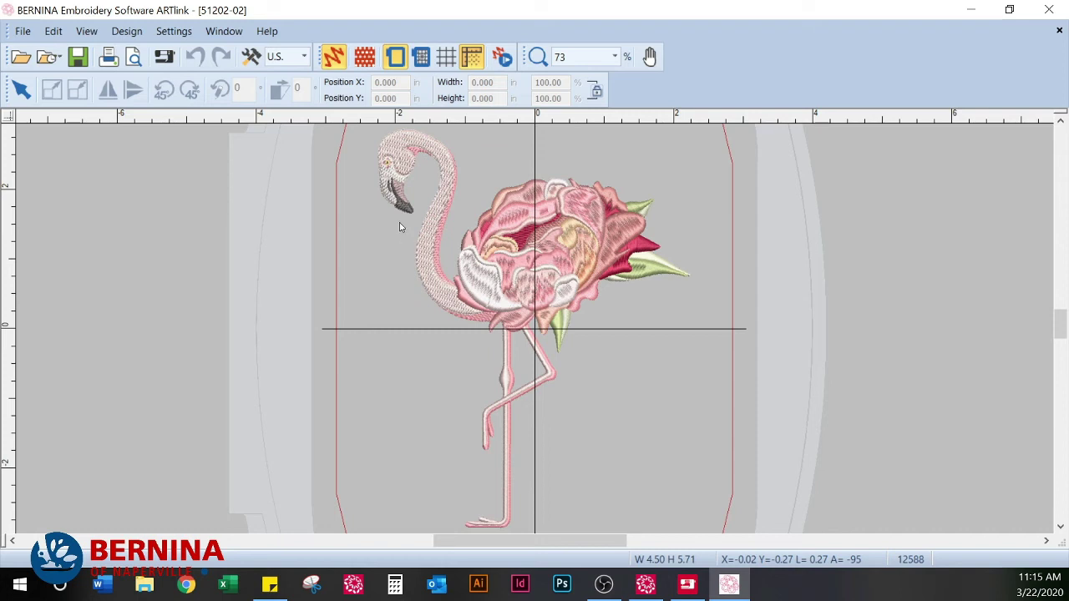
# Step: Examine the device choices and the USB drive selection for writing the standing flamingo design in EXP format, cancelling without writing
pyautogui.click(164, 58)
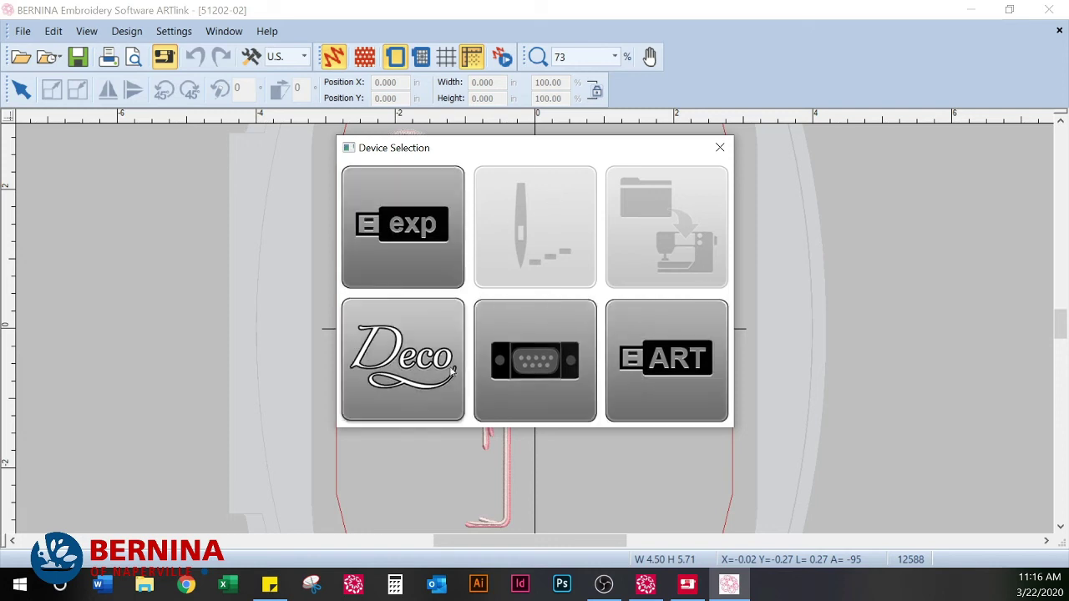
pyautogui.click(390, 221)
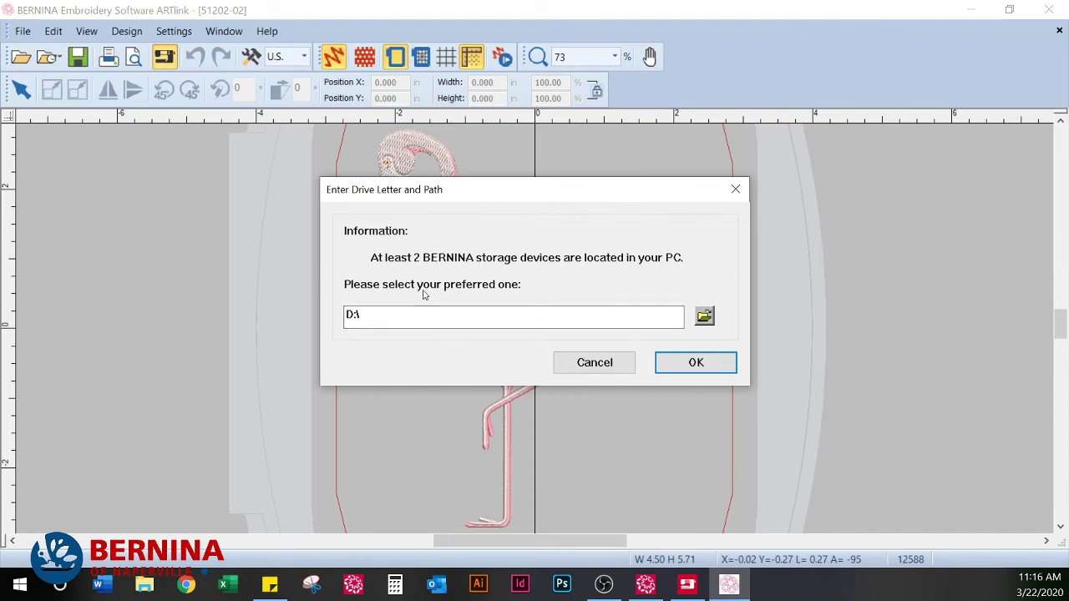
pyautogui.click(706, 319)
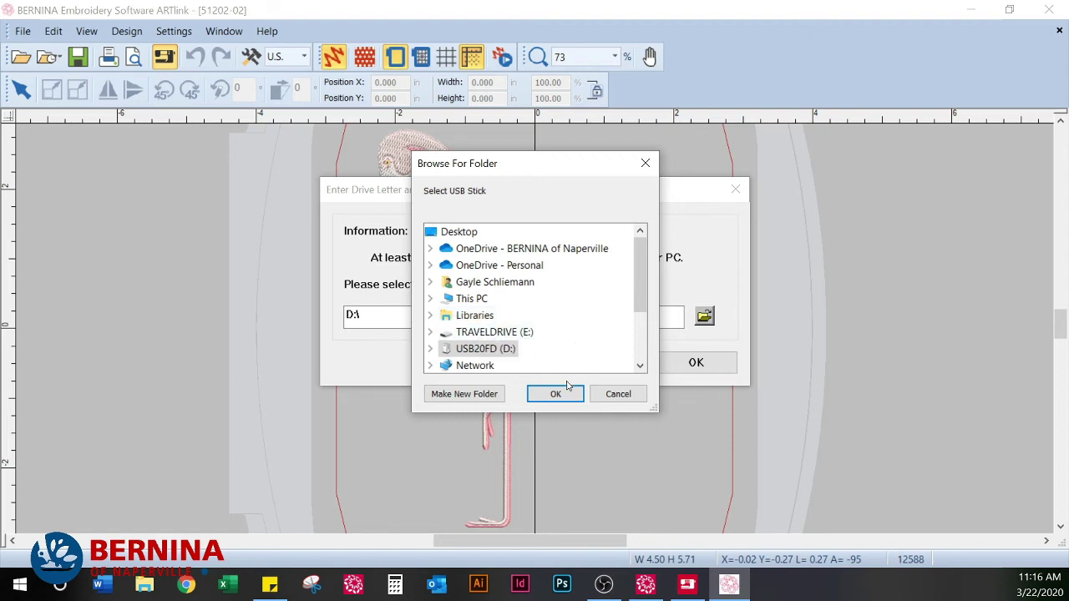
pyautogui.click(618, 393)
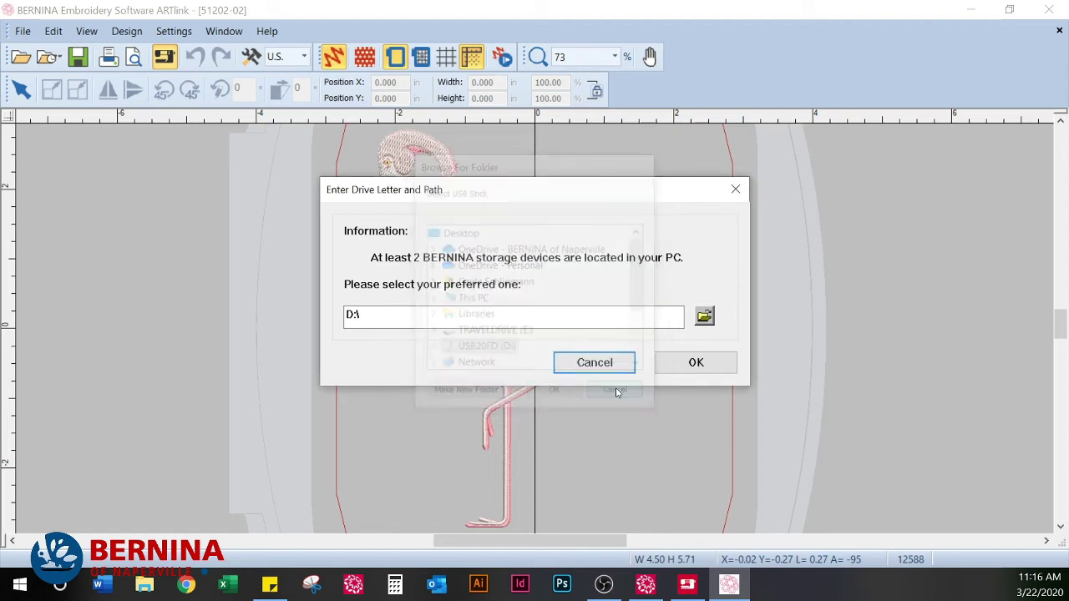
pyautogui.click(609, 365)
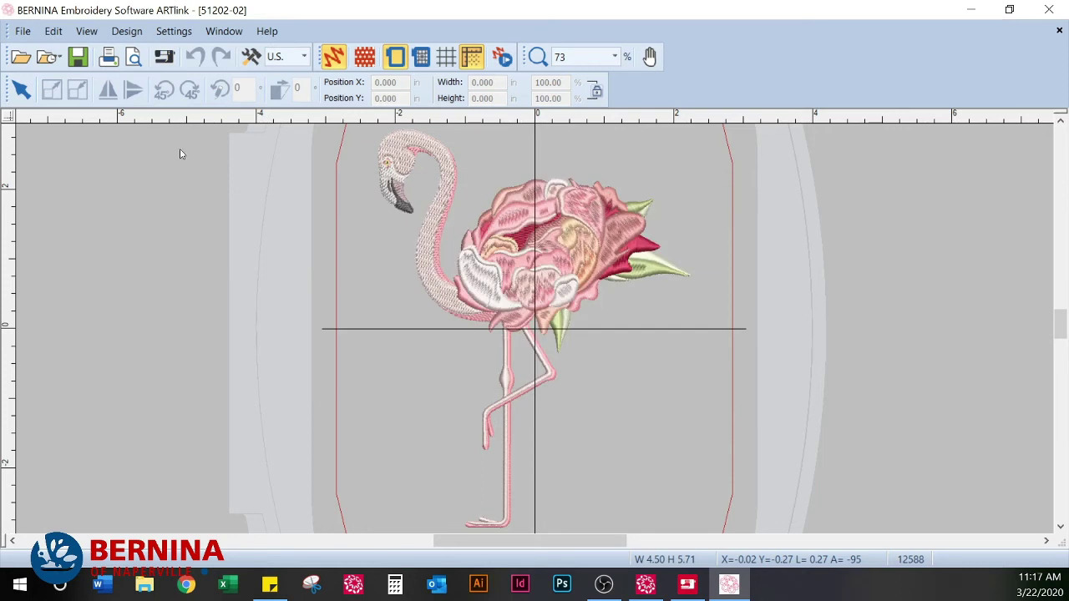
pyautogui.click(164, 55)
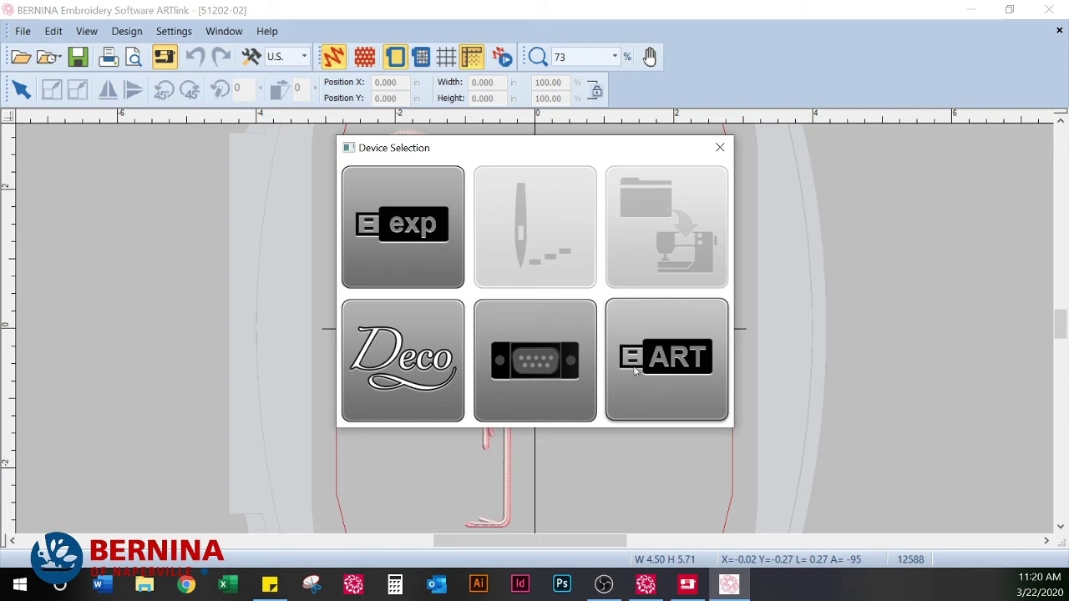
pyautogui.click(717, 150)
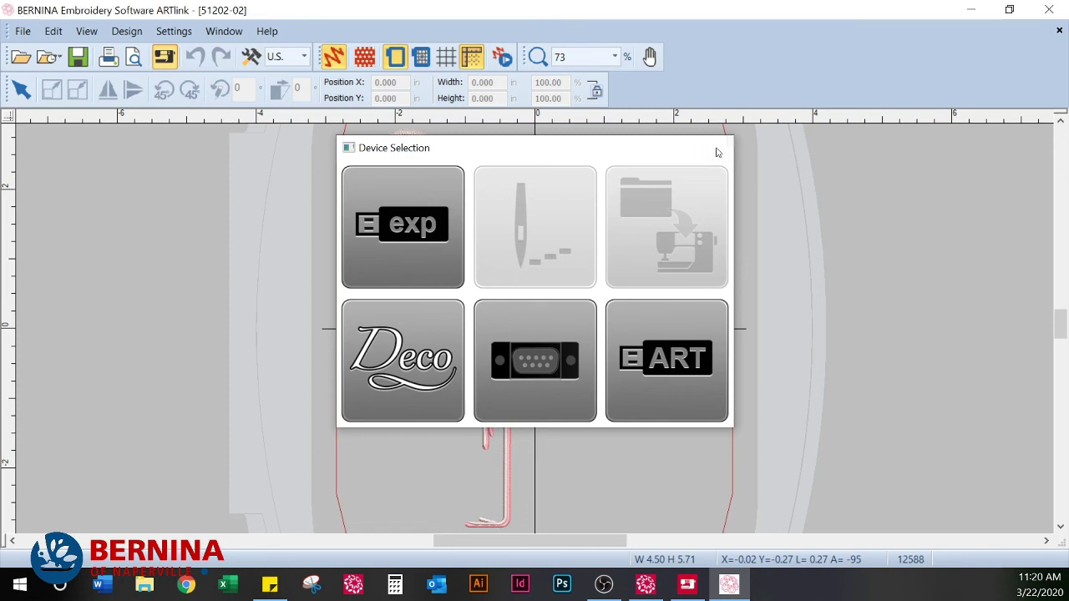